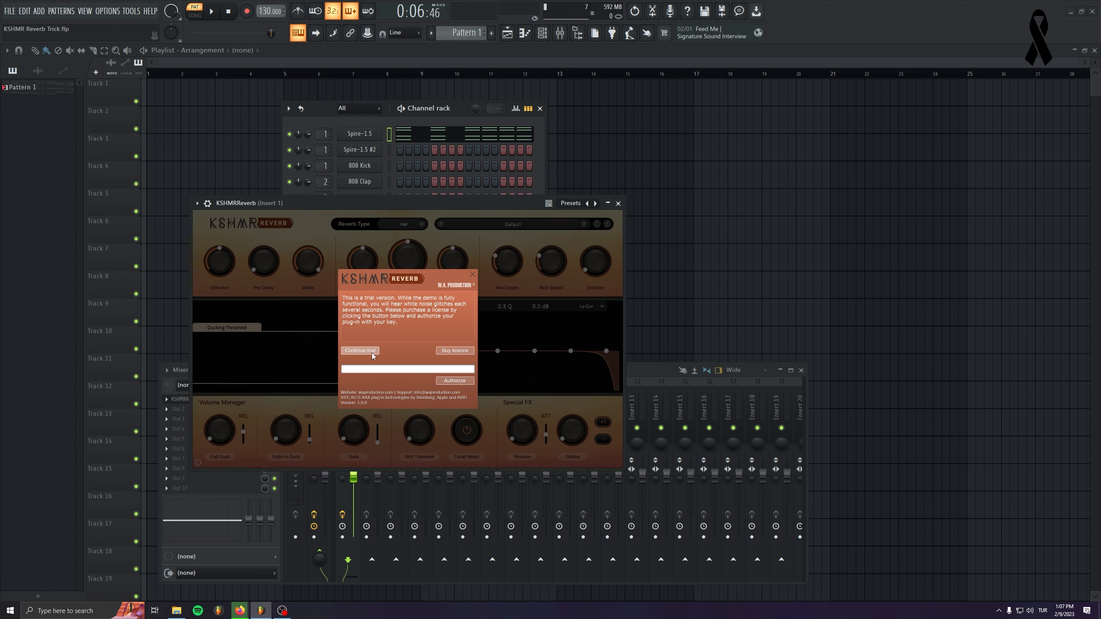
# Continue the KSHMR Reverb trial and move the plug-in window down, clear of the Spire-1.5 chords in the piano roll.
pyautogui.click(371, 353)
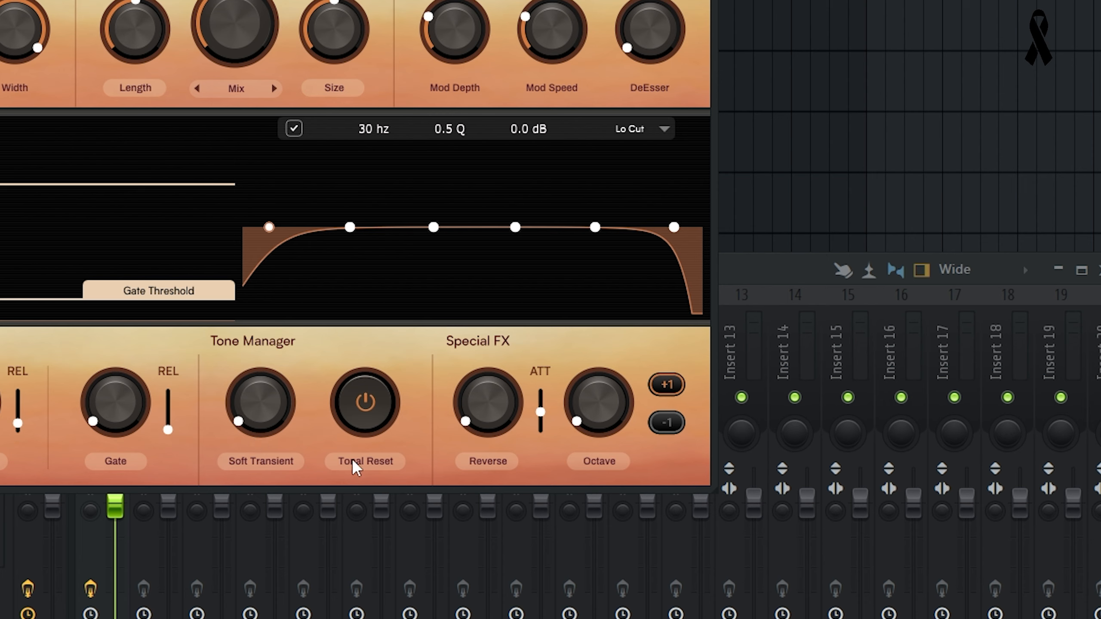
pyautogui.click(377, 415)
pyautogui.moveTo(245, 425); pyautogui.dragTo(269, 494)
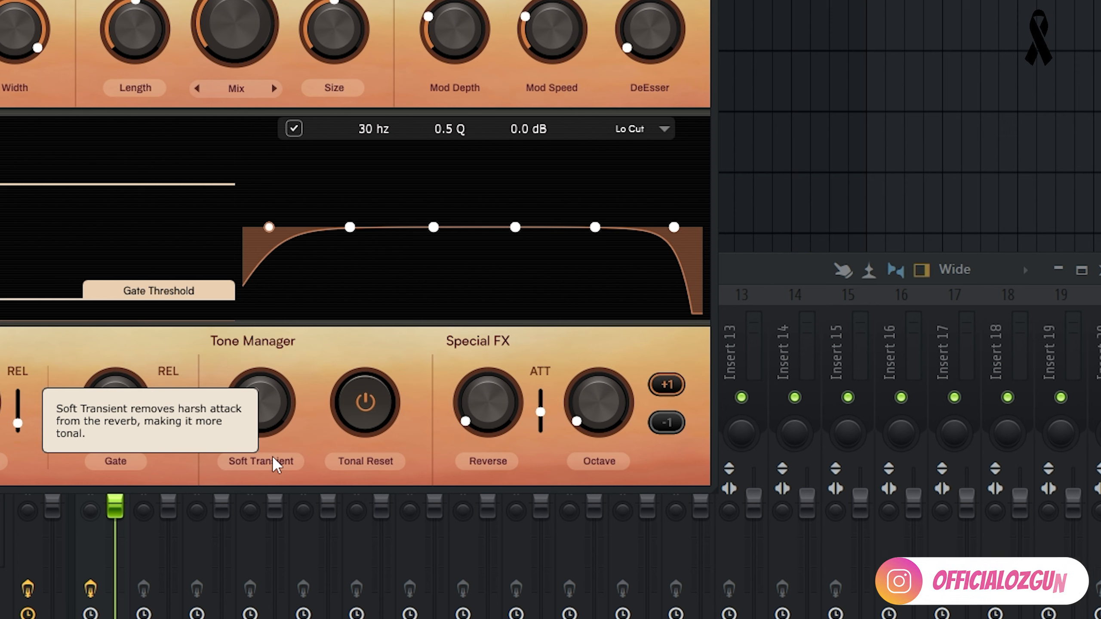
pyautogui.moveTo(360, 417)
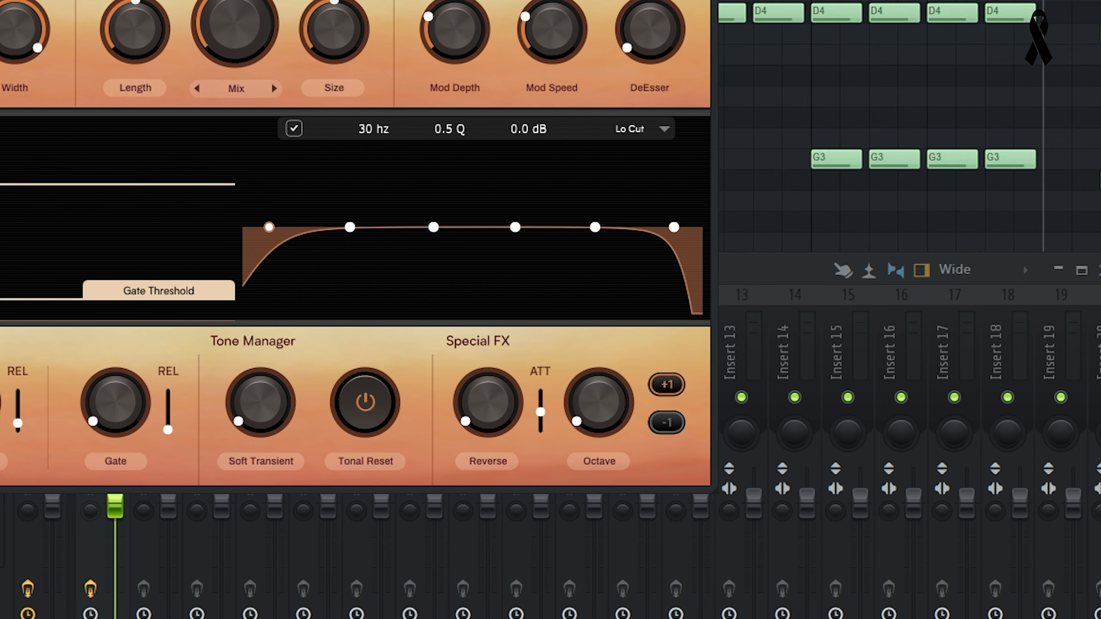
pyautogui.moveTo(278, 0); pyautogui.dragTo(287, 360)
pyautogui.scroll(2, 71, 32)
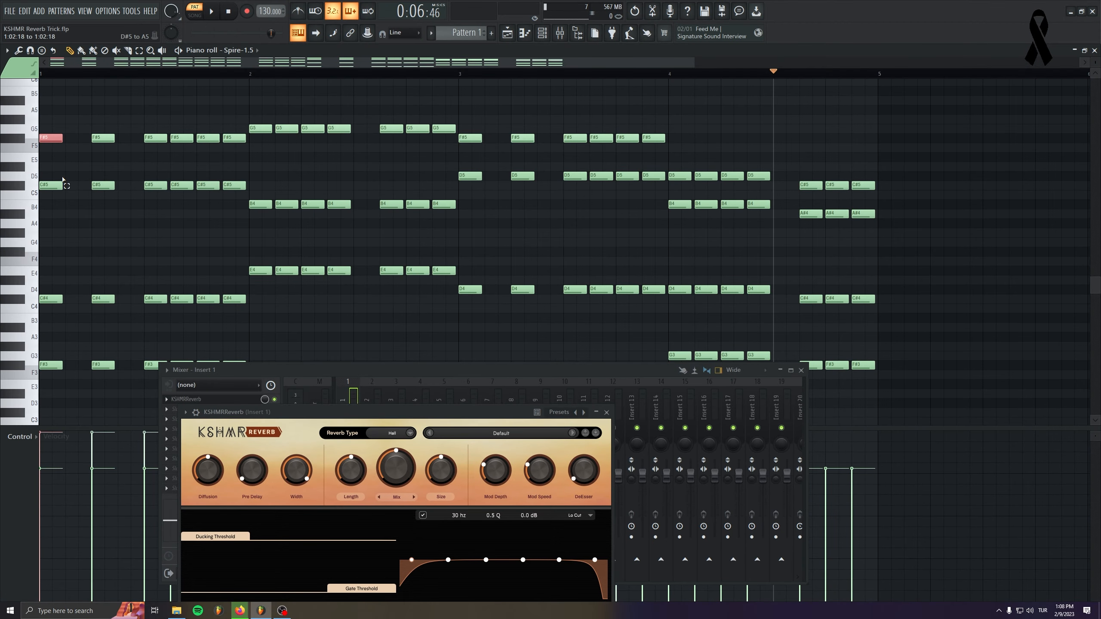
# Try to stretch the first chord of bar 1 to the end of bar 3, and undo it.
pyautogui.moveTo(61, 138); pyautogui.dragTo(663, 138)
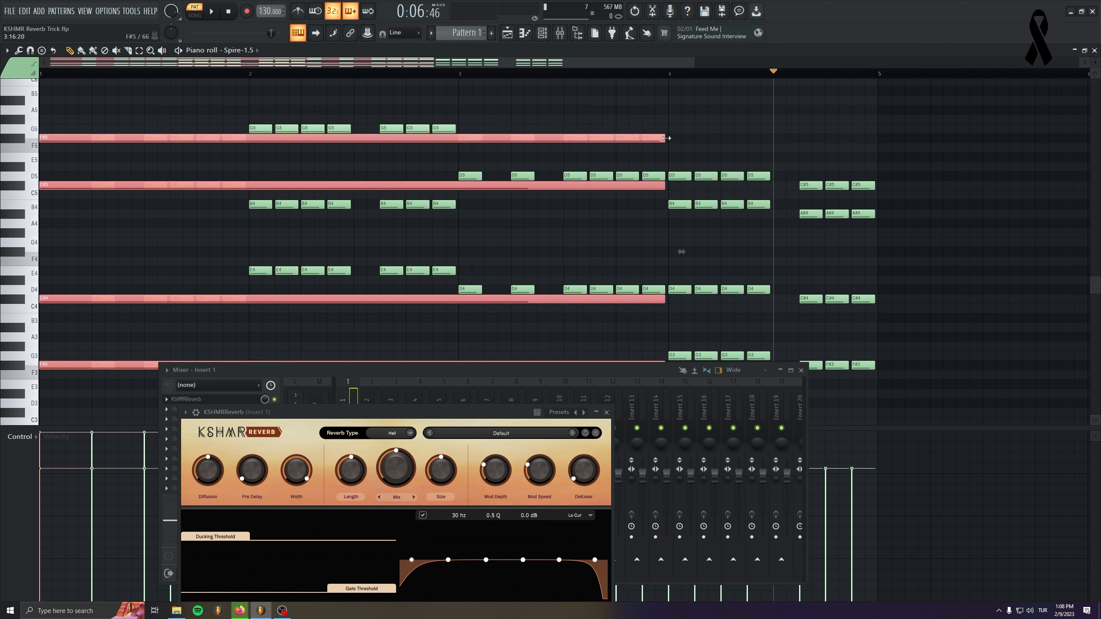
pyautogui.moveTo(246, 106); pyautogui.dragTo(468, 138)
pyautogui.hotkey('ctrl', 'z')
pyautogui.hotkey('ctrl', 'z')
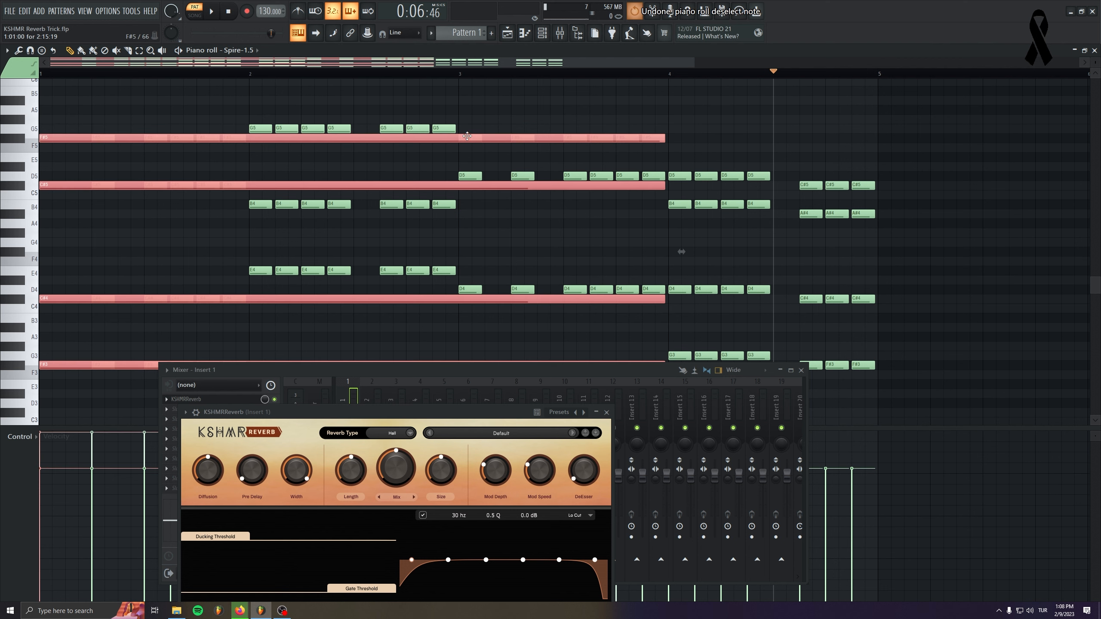
# Try to stretch bar 1's first chord through bar 2 and bar 2's first chord into bar 3, and undo both.
pyautogui.moveTo(256, 103); pyautogui.dragTo(293, 264)
pyautogui.scroll(10, 293, 264)
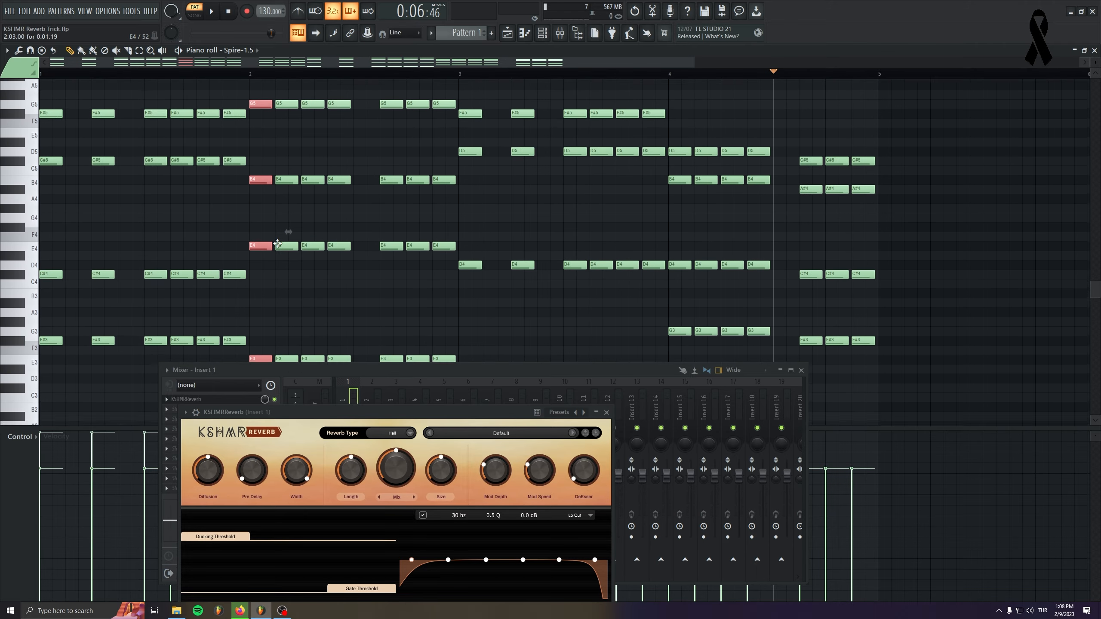
pyautogui.moveTo(85, 145); pyautogui.dragTo(39, 427)
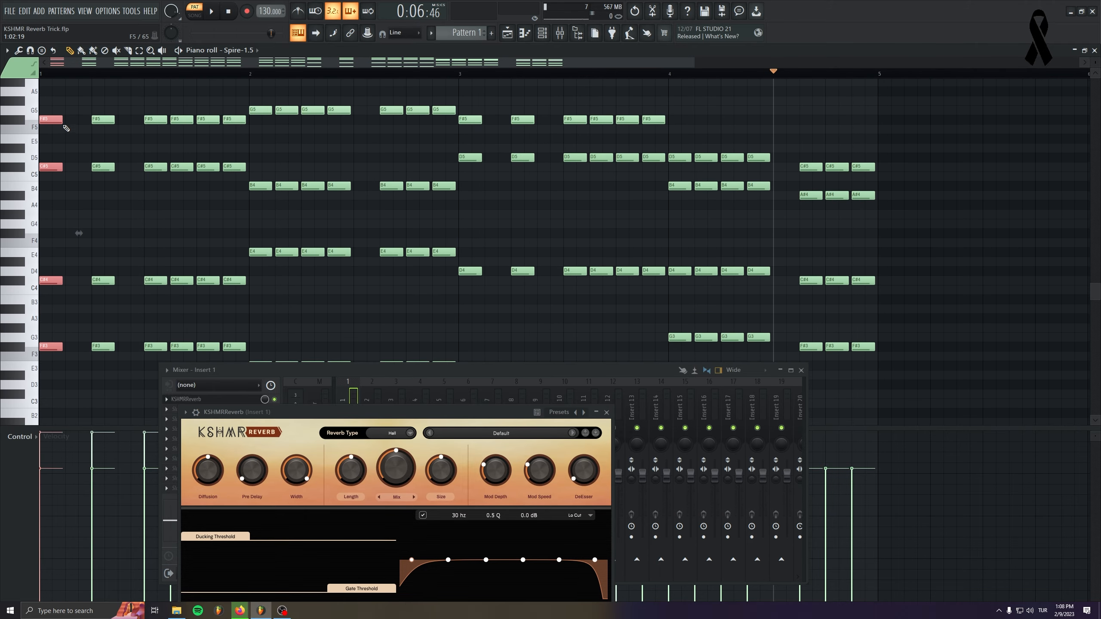
pyautogui.moveTo(64, 126); pyautogui.dragTo(453, 138)
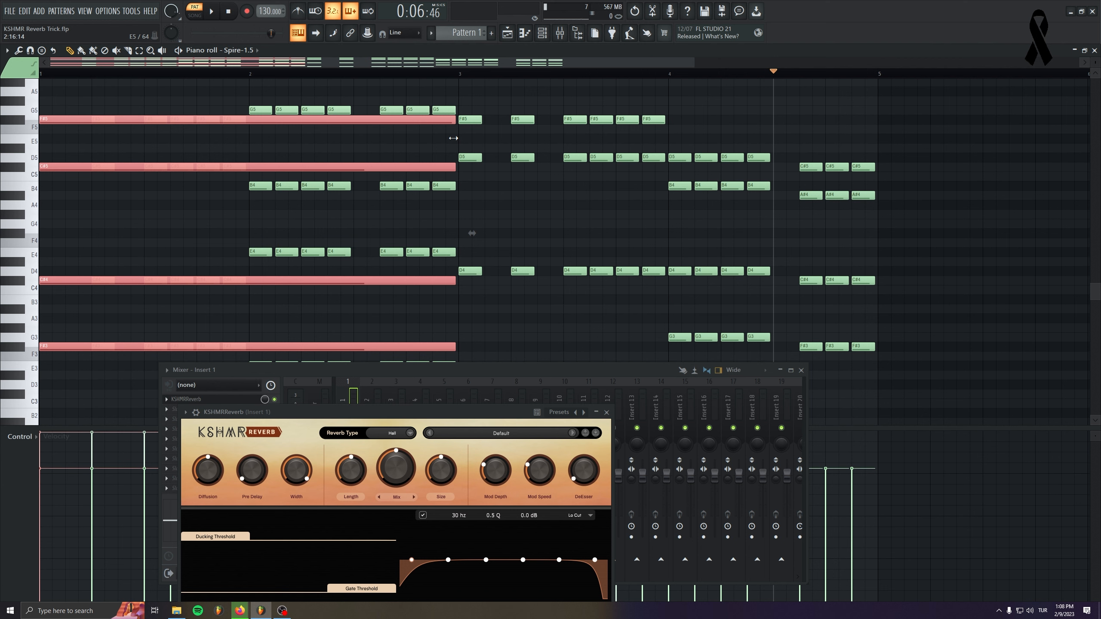
pyautogui.moveTo(259, 94); pyautogui.dragTo(290, 264)
pyautogui.moveTo(273, 109); pyautogui.dragTo(497, 99)
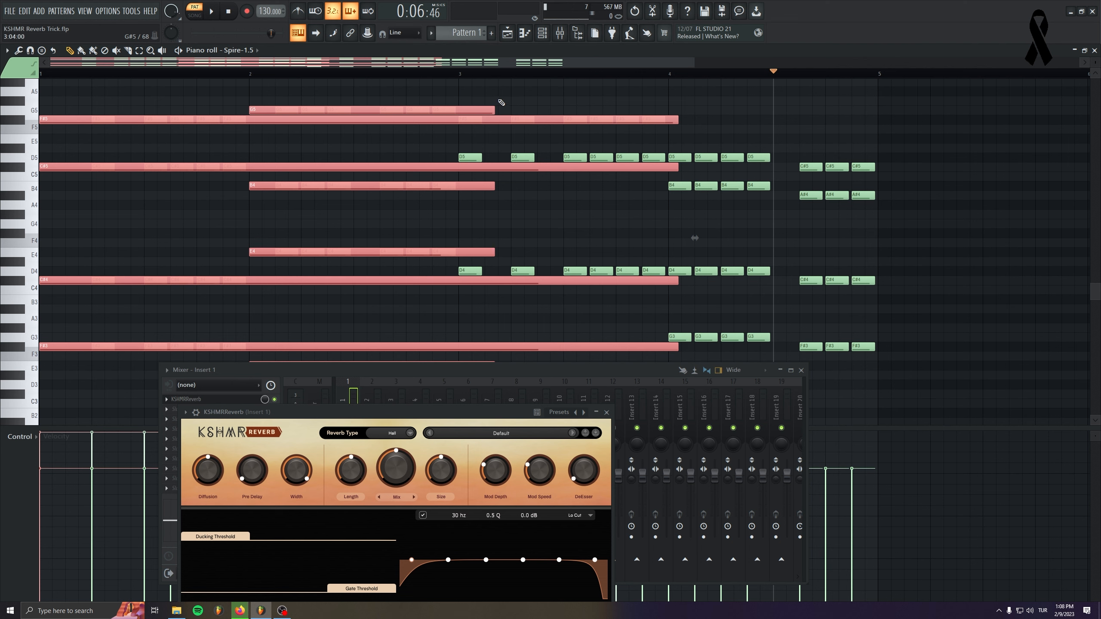
pyautogui.hotkey('ctrl', 'alt', 'z')
pyautogui.hotkey('ctrl', 'alt', 'z')
# Arrange the KSHMR Reverb window above the mixer so that both can be seen fully.
pyautogui.moveTo(380, 416); pyautogui.dragTo(376, 155)
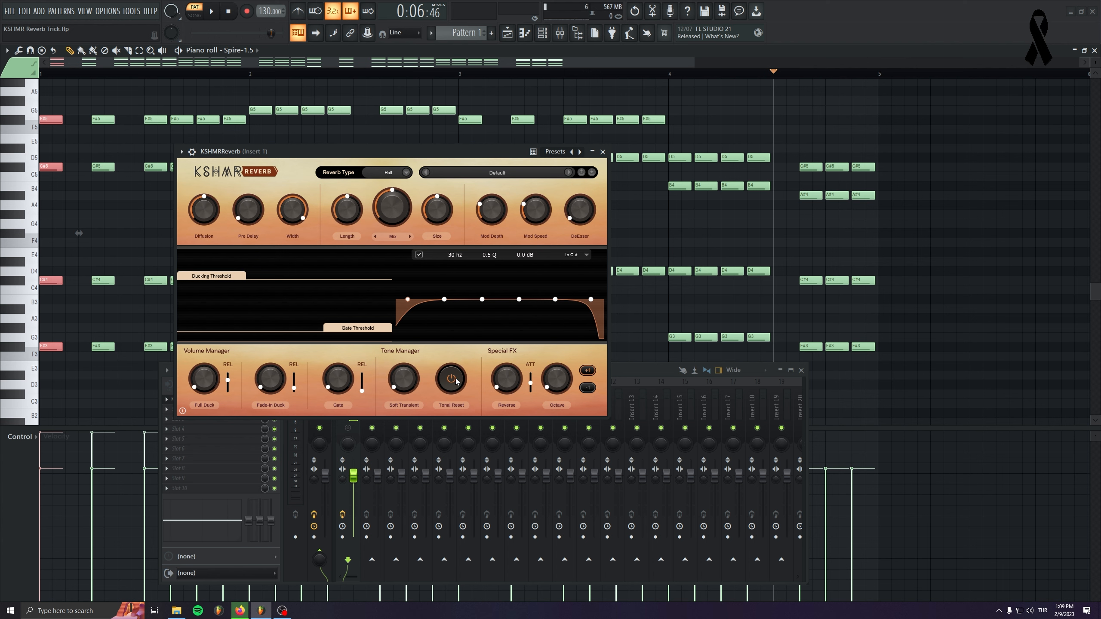
pyautogui.moveTo(456, 379)
pyautogui.moveTo(334, 151); pyautogui.dragTo(315, 95)
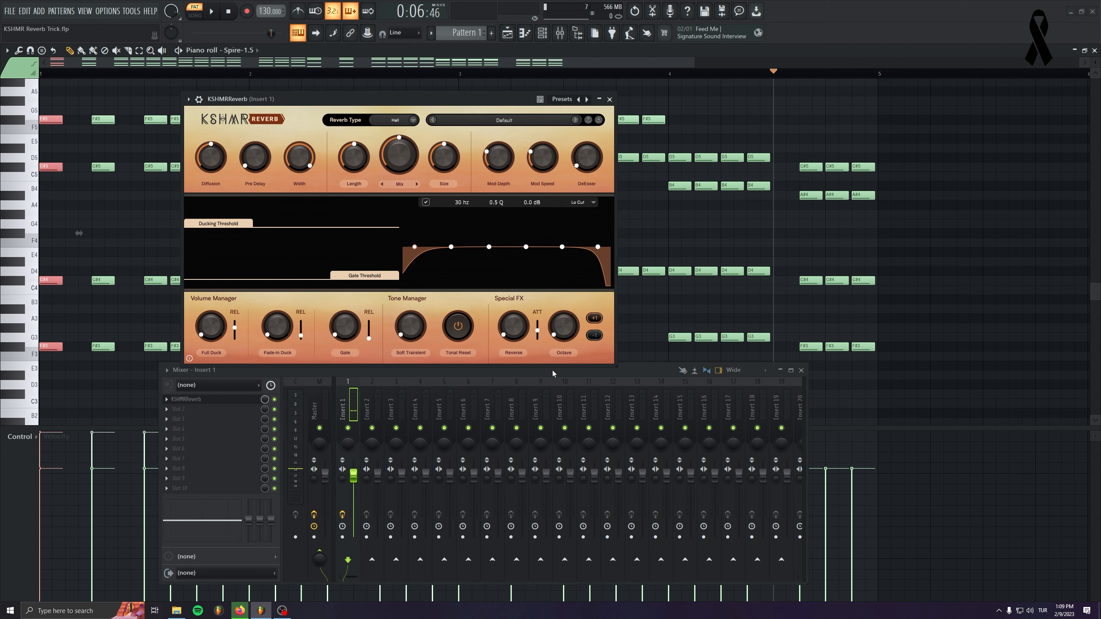
pyautogui.moveTo(553, 373); pyautogui.dragTo(494, 379)
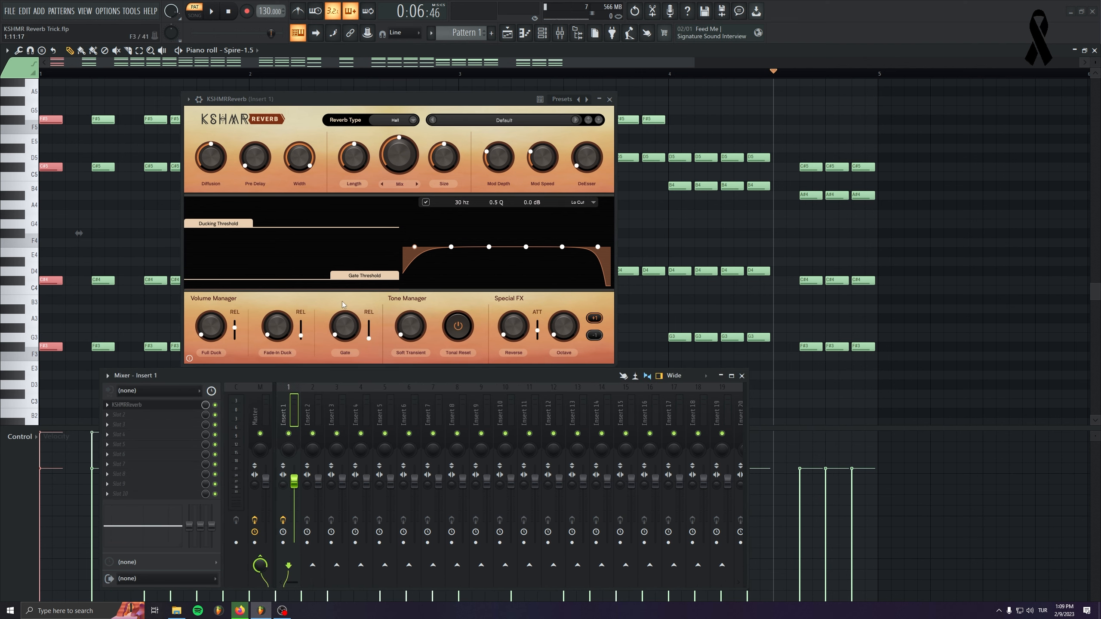
pyautogui.moveTo(304, 99); pyautogui.dragTo(262, 81)
pyautogui.moveTo(505, 377); pyautogui.dragTo(449, 377)
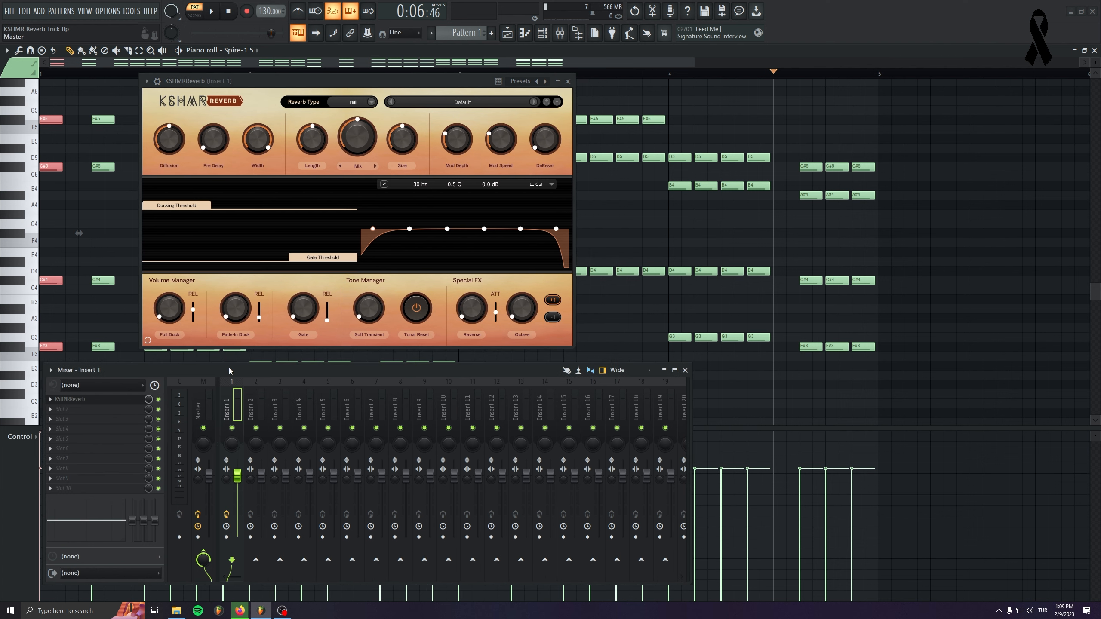
# Turn off Tonal Reset, lower the reverb Mix to 29 % and slightly shorten its Length.
pyautogui.click(417, 309)
pyautogui.moveTo(361, 136); pyautogui.dragTo(360, 152)
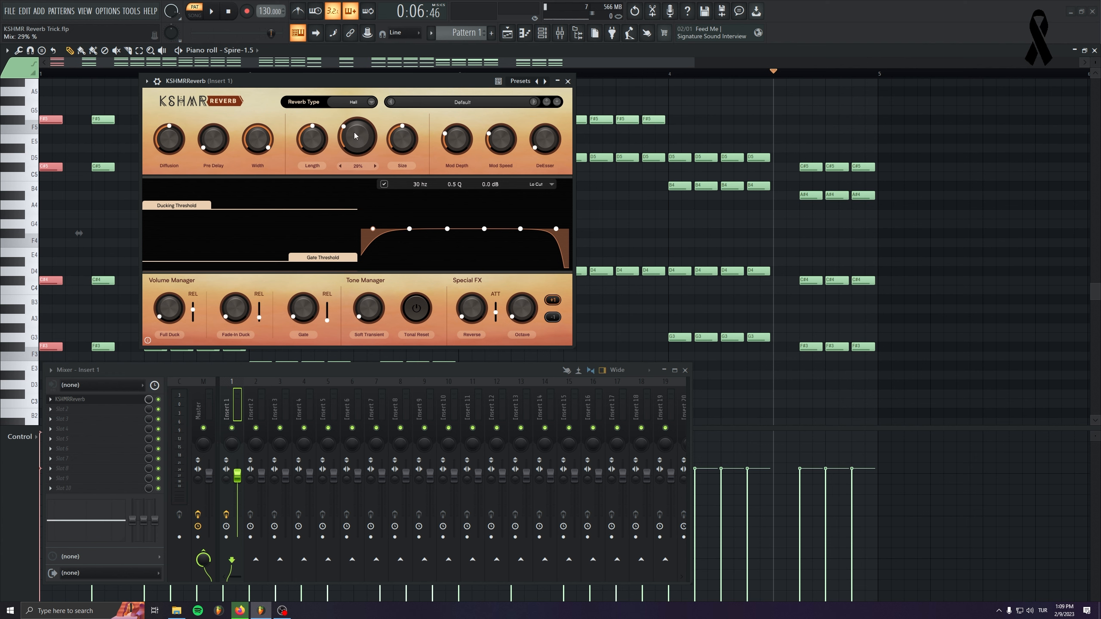
pyautogui.moveTo(311, 144); pyautogui.dragTo(310, 150)
pyautogui.moveTo(316, 81); pyautogui.dragTo(338, 178)
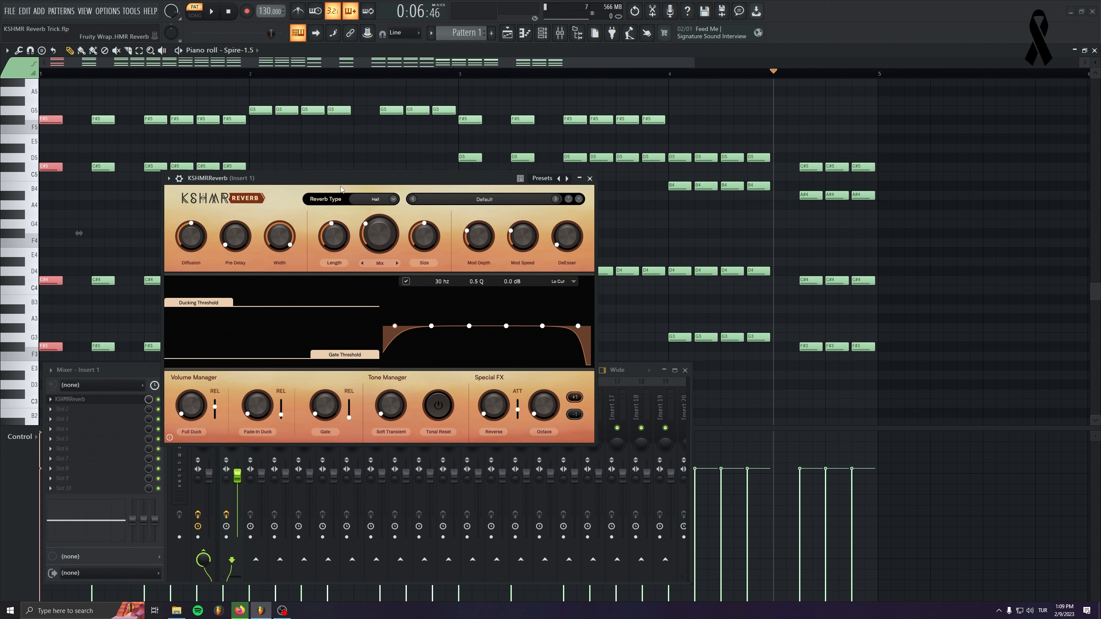
# Audition the pattern from its start without Tonal Reset, raise Mix to 40 %, and close the mixer.
pyautogui.click(43, 72)
pyautogui.press('space')
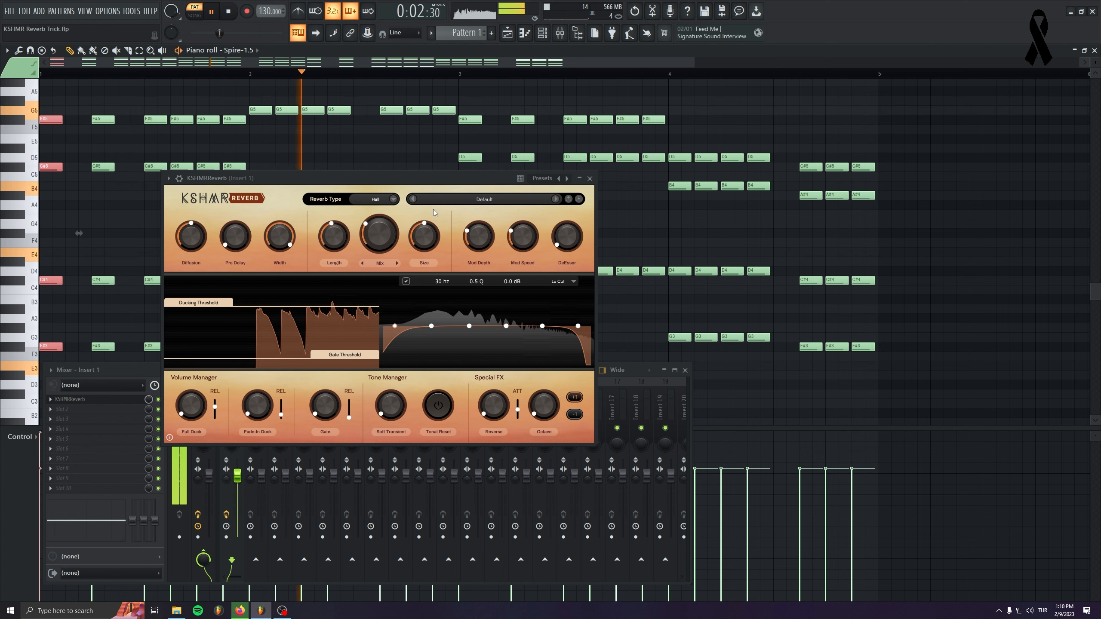
pyautogui.moveTo(377, 241)
pyautogui.mouseDown()
pyautogui.moveTo(371, 220)
pyautogui.moveTo(376, 236)
pyautogui.mouseUp()
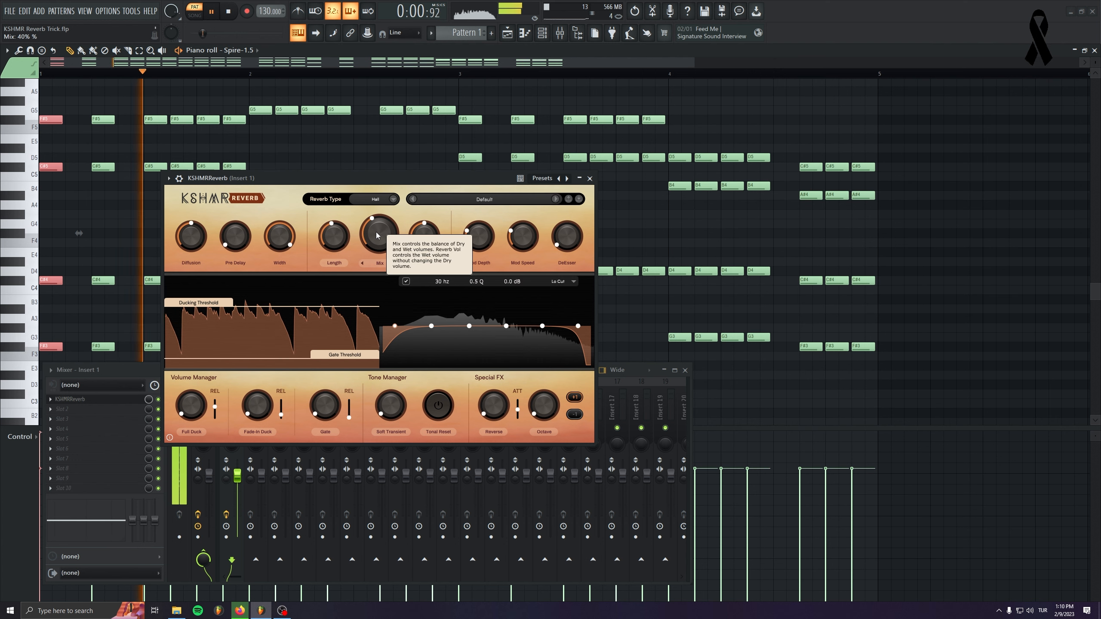
pyautogui.click(685, 369)
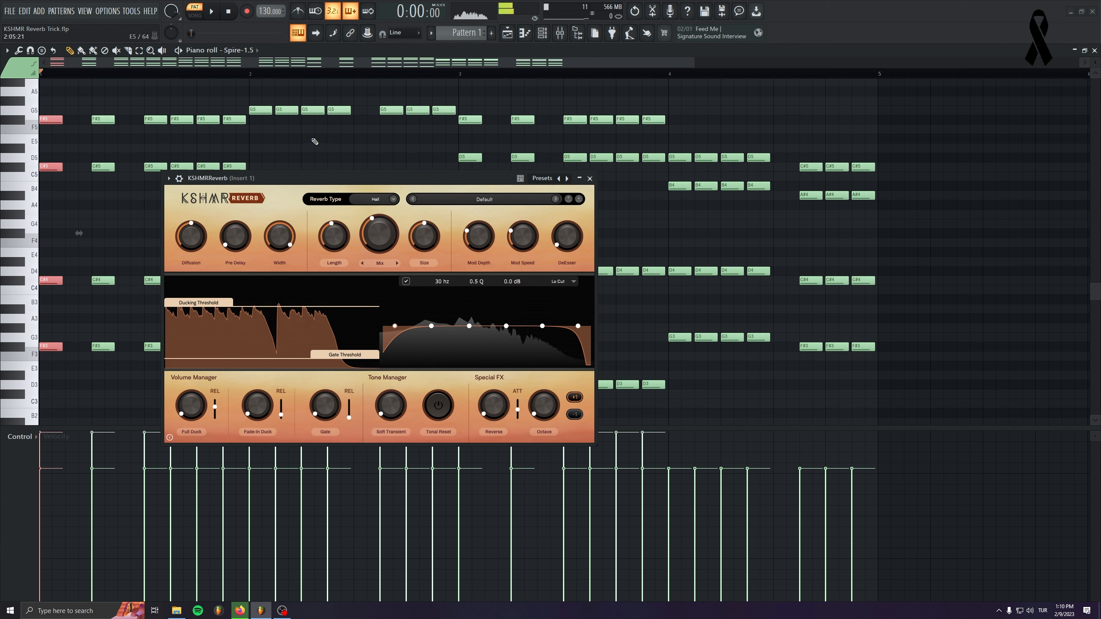
pyautogui.press('space')
pyautogui.moveTo(172, 7); pyautogui.dragTo(172, 48)
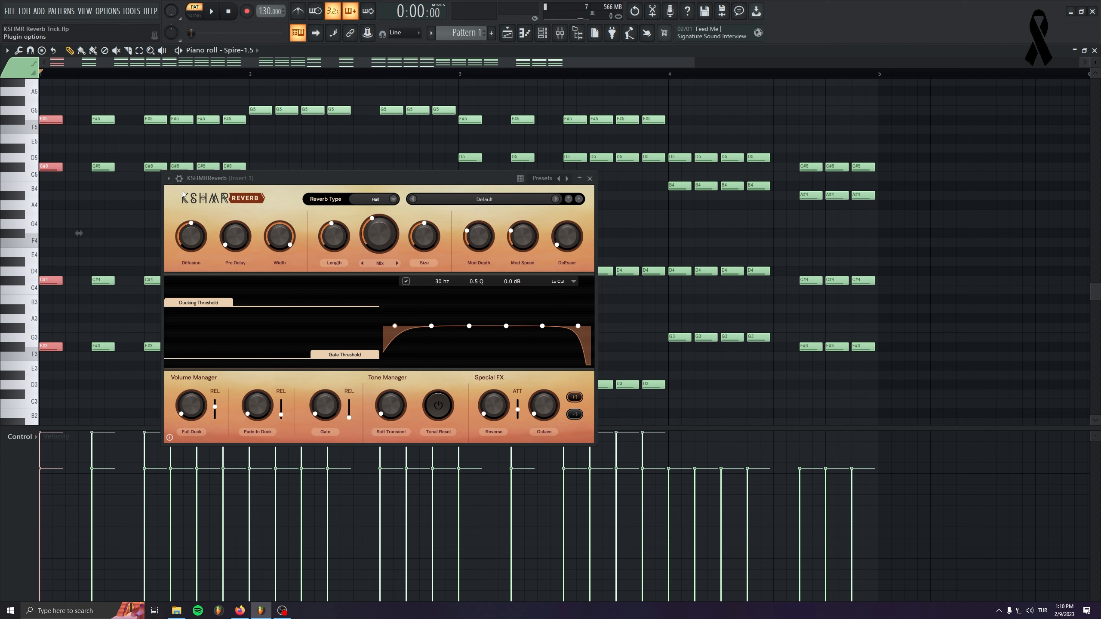
# Turn on Tonal Reset and audition the pattern while sweeping Mix to 60 %, 94 % and back to 37 %.
pyautogui.click(445, 412)
pyautogui.press('space')
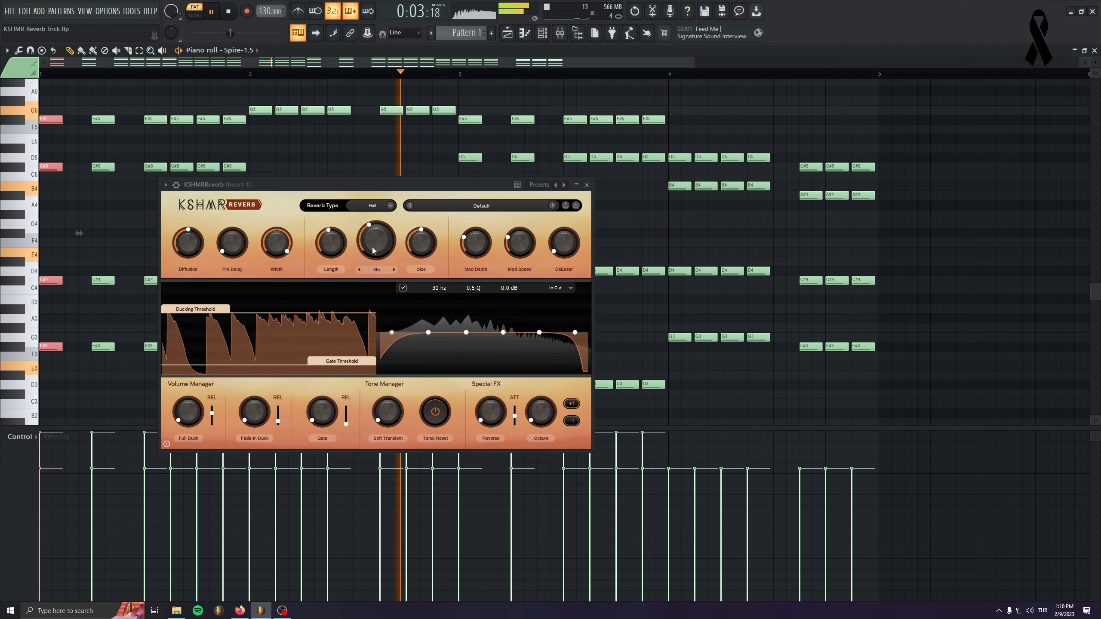
pyautogui.moveTo(372, 251); pyautogui.dragTo(366, 220)
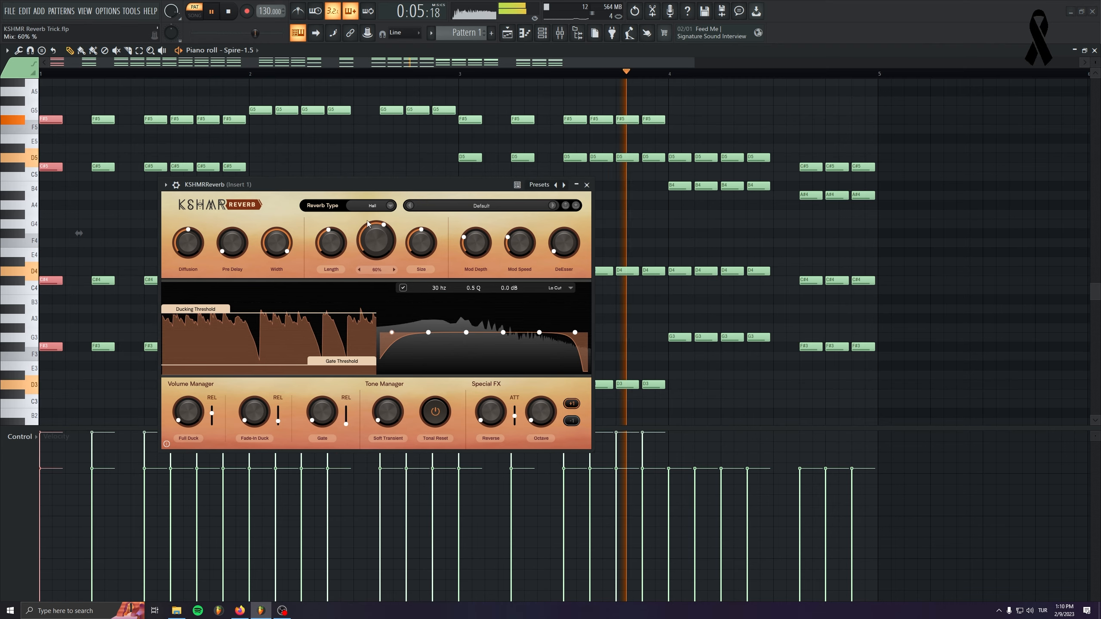
pyautogui.moveTo(366, 220); pyautogui.dragTo(364, 184)
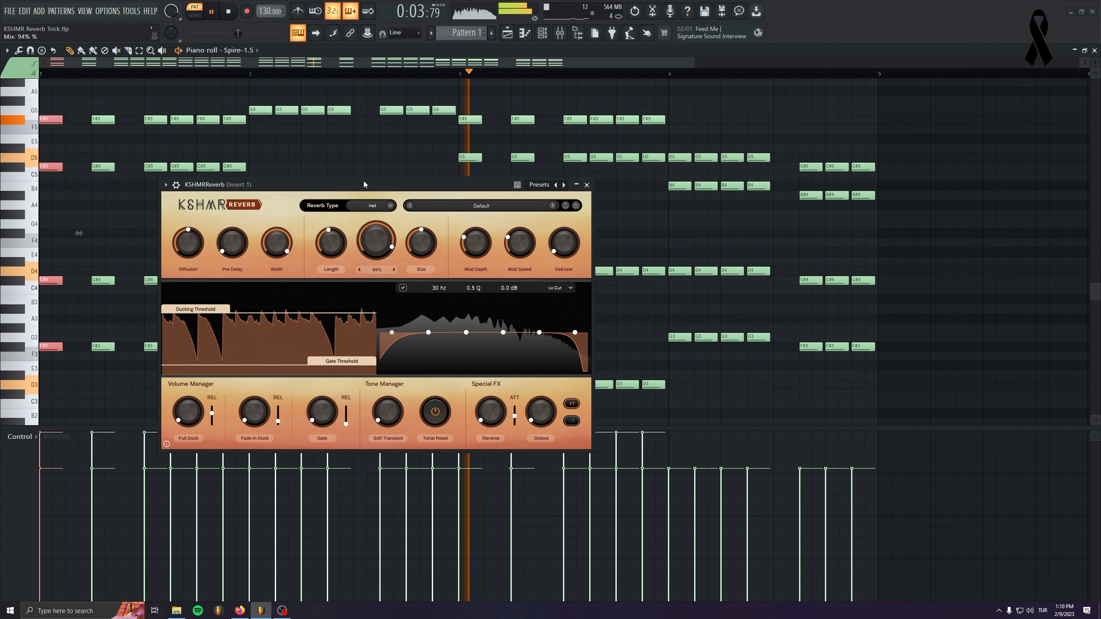
pyautogui.moveTo(363, 181); pyautogui.dragTo(373, 251)
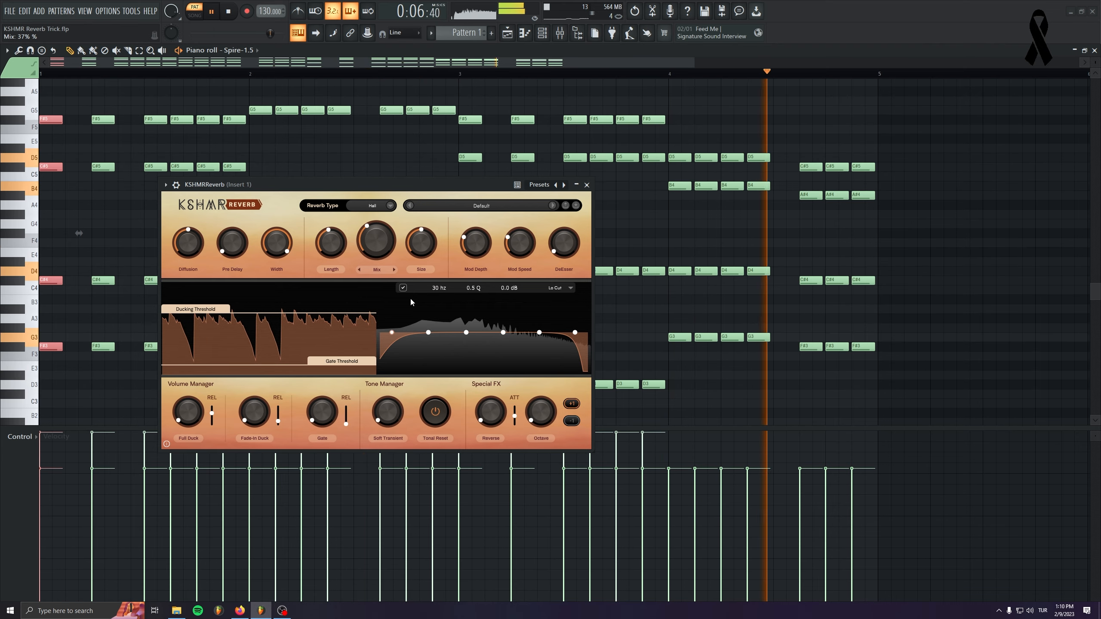
pyautogui.click(228, 12)
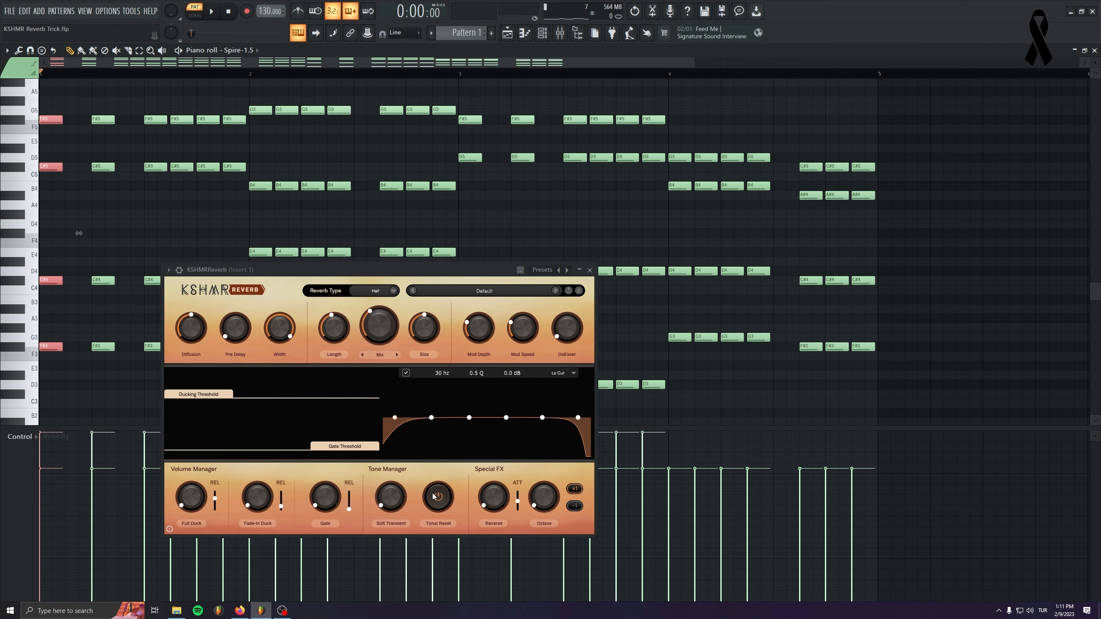
# Delete the repeated chords in bar 1 and stretch its first chord across the whole bar.
pyautogui.moveTo(433, 496)
pyautogui.moveTo(89, 100); pyautogui.dragTo(102, 387)
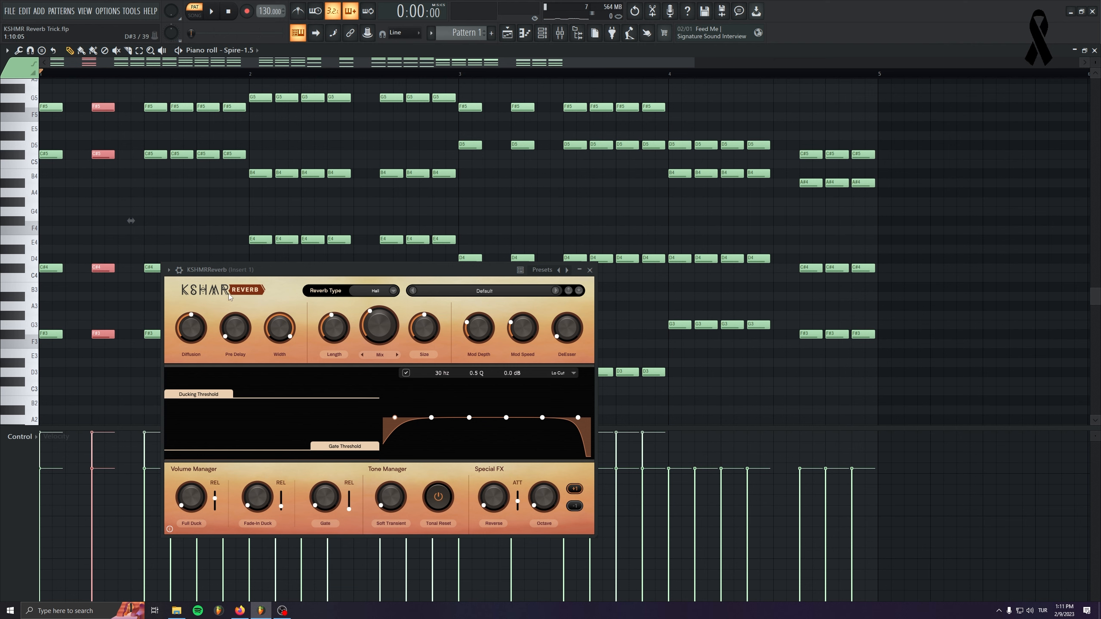
pyautogui.moveTo(260, 272); pyautogui.dragTo(417, 356)
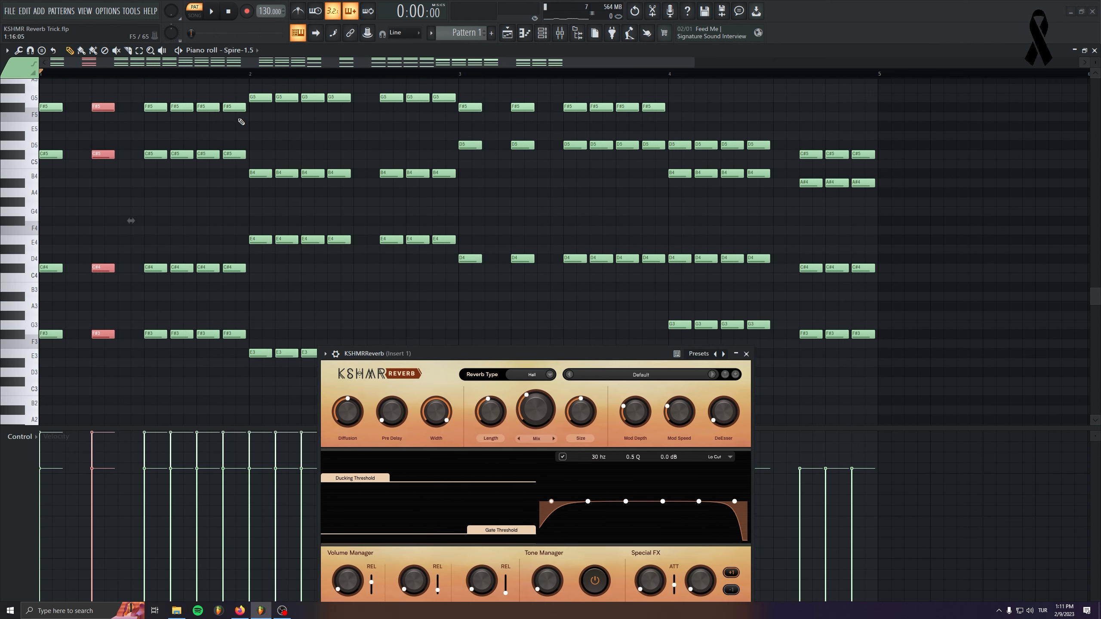
pyautogui.moveTo(242, 94); pyautogui.dragTo(65, 370)
pyautogui.press('Delete')
pyautogui.moveTo(96, 94); pyautogui.dragTo(2, 365)
pyautogui.moveTo(62, 333); pyautogui.dragTo(245, 350)
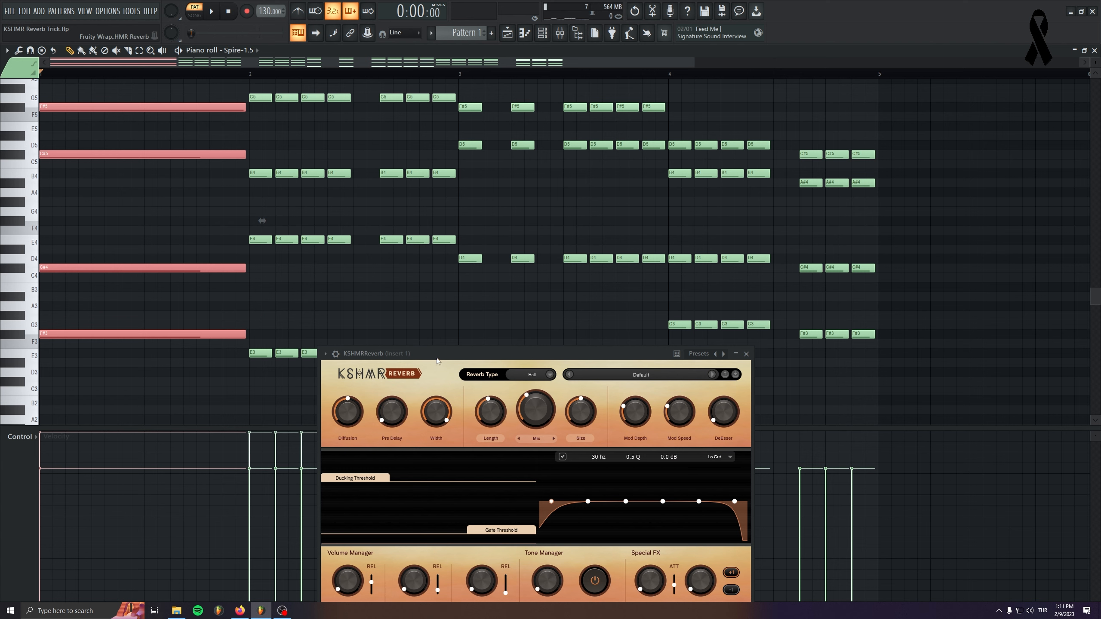
pyautogui.moveTo(435, 367); pyautogui.dragTo(370, 400)
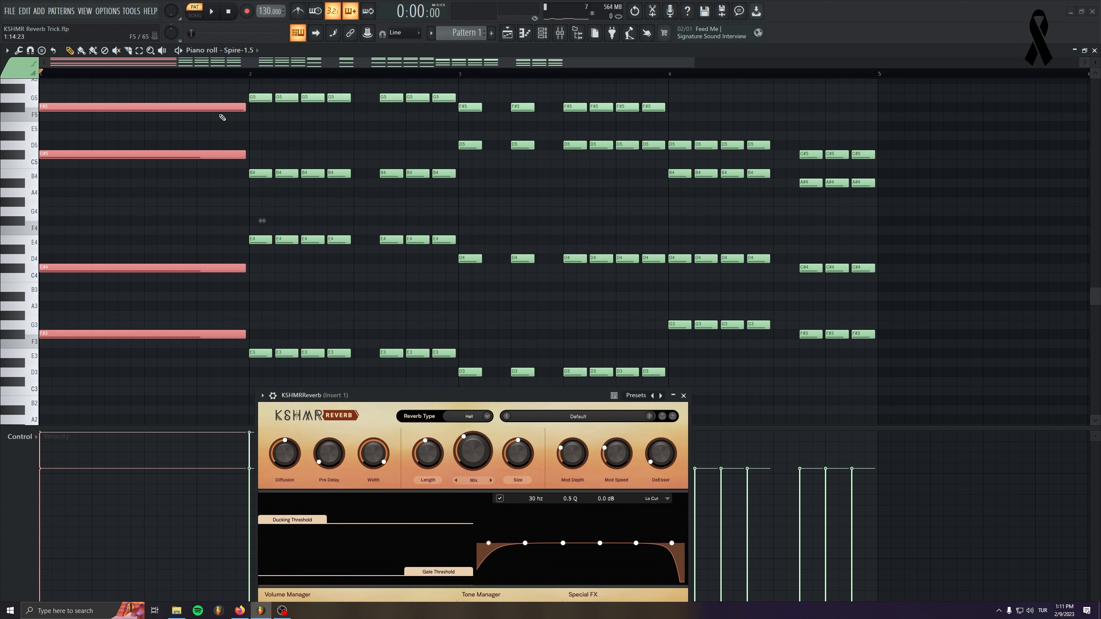
# Delete the repeated chords in bar 2 and stretch its first chord across the whole bar.
pyautogui.moveTo(277, 85); pyautogui.dragTo(437, 384)
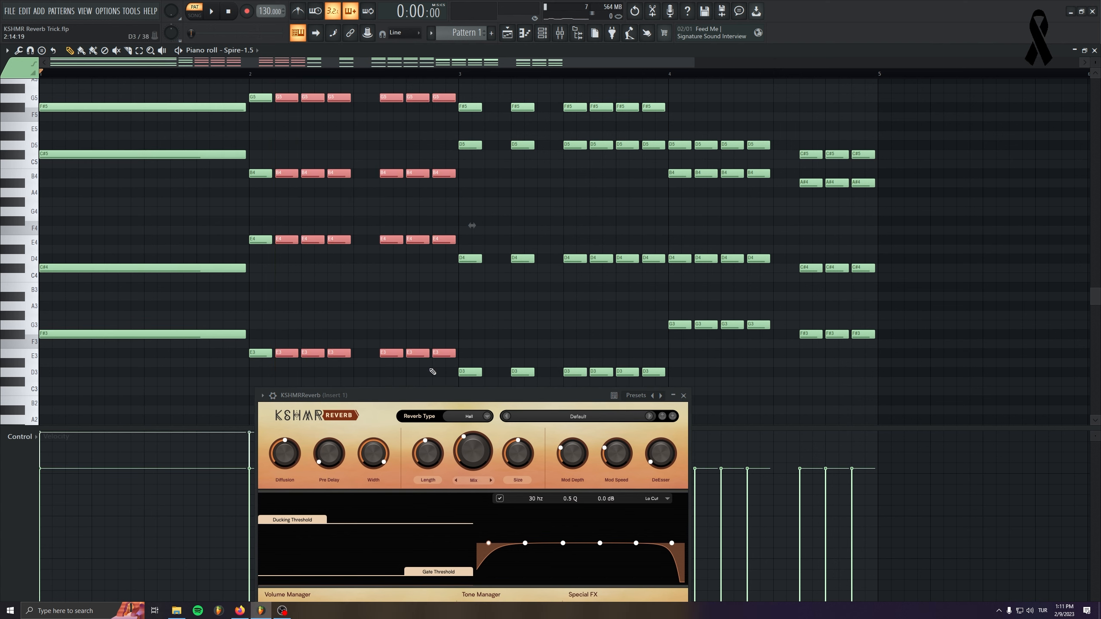
pyautogui.press('Delete')
pyautogui.hotkey('ctrl', 'a')
pyautogui.moveTo(254, 85); pyautogui.dragTo(366, 231)
# Audition the sustained chords while raising the reverb Mix to 55 %, and stop playback.
pyautogui.press('space')
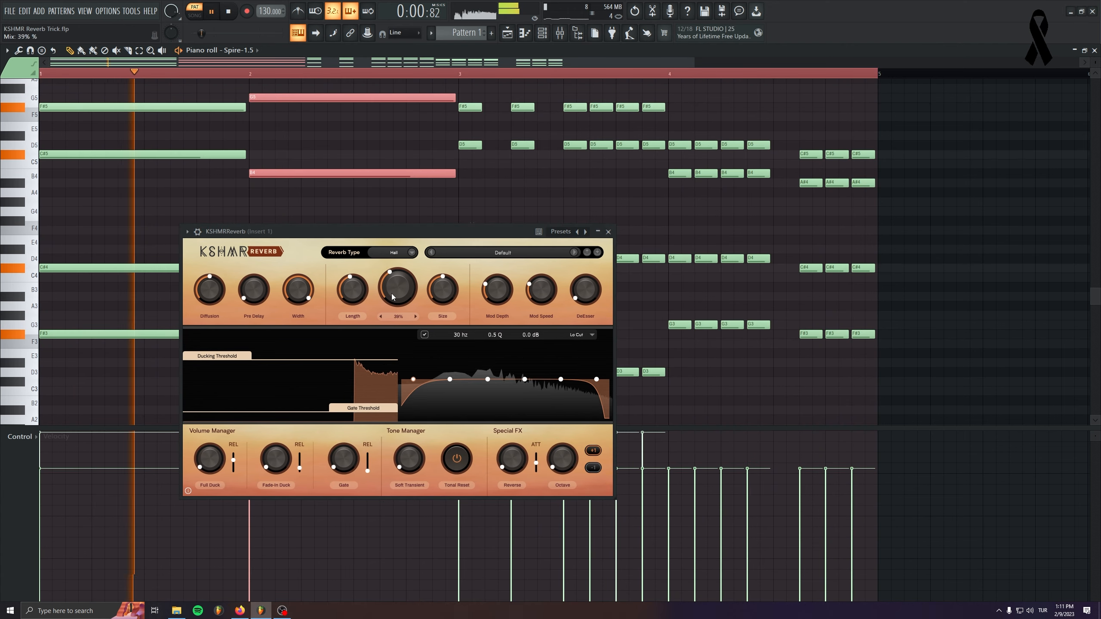
pyautogui.moveTo(393, 296); pyautogui.dragTo(392, 280)
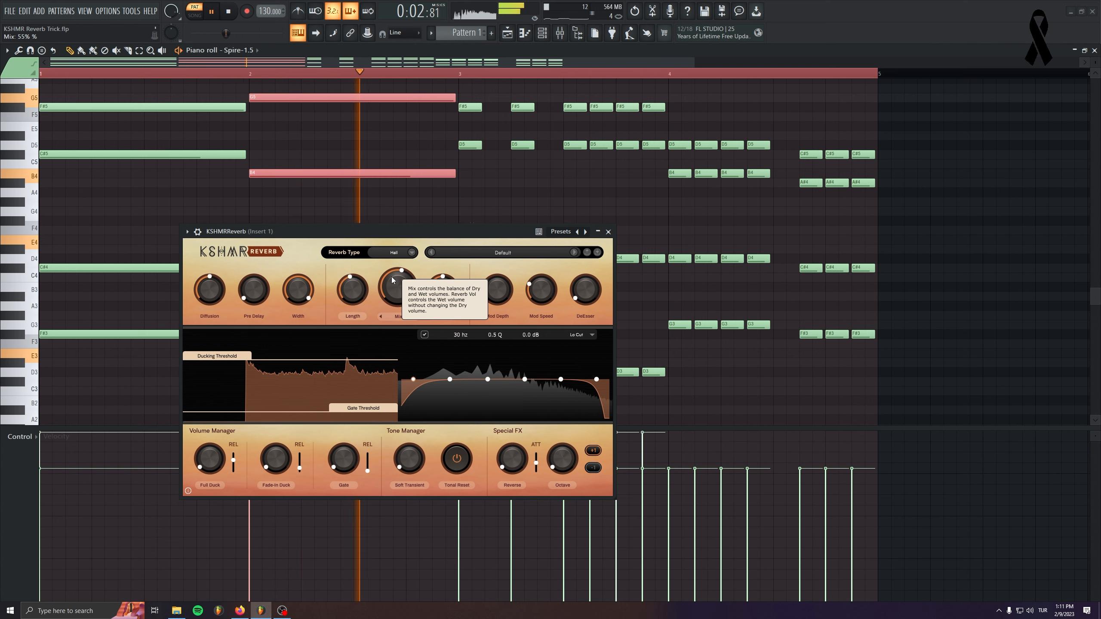
pyautogui.moveTo(393, 231); pyautogui.dragTo(405, 279)
pyautogui.click(228, 10)
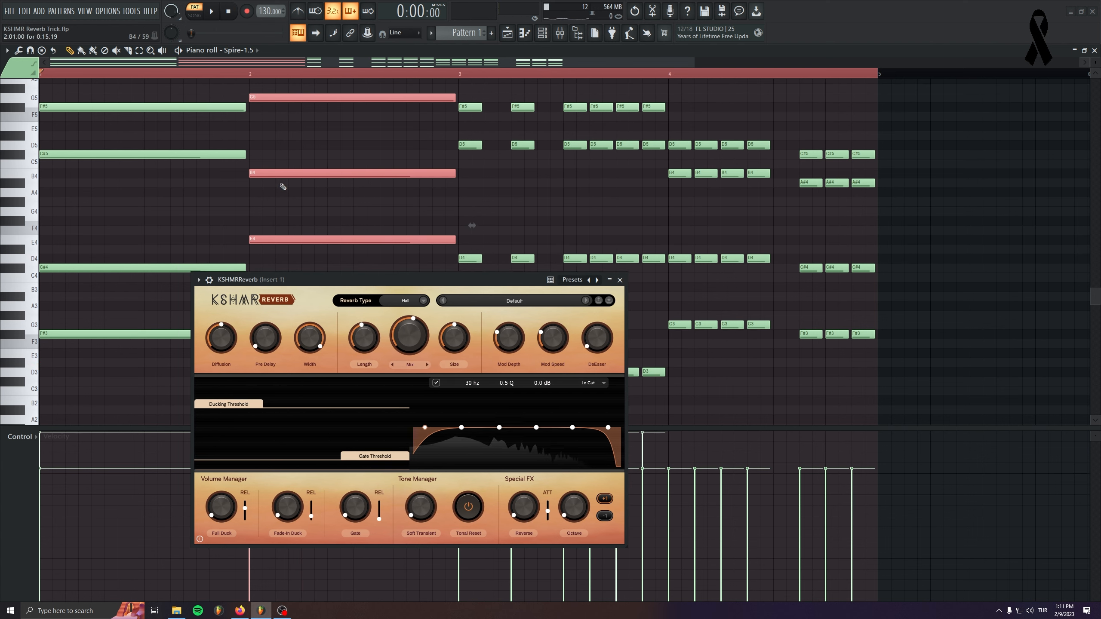
# Move the reverb window down and undo the Mix increase and the chord edits in bars 1 and 2.
pyautogui.moveTo(305, 280); pyautogui.dragTo(325, 427)
pyautogui.hotkey('ctrl', 'z')
pyautogui.hotkey('ctrl', 'z')
pyautogui.hotkey('ctrl', 'z')
pyautogui.hotkey('ctrl', 'z')
pyautogui.hotkey('ctrl', 'z')
pyautogui.hotkey('ctrl', 'z')
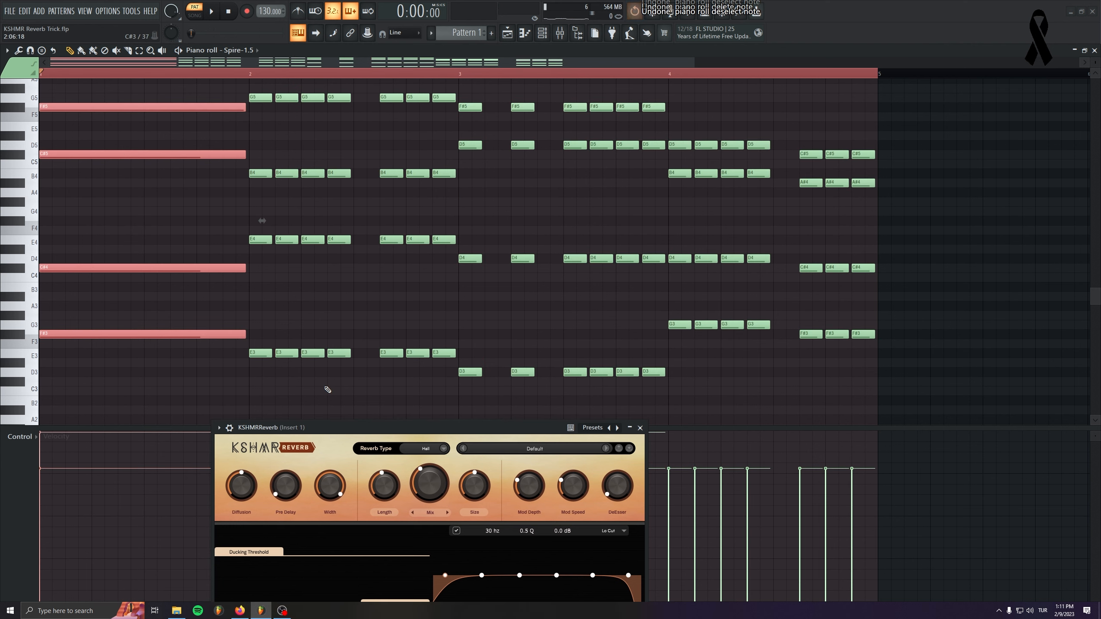
pyautogui.scroll(3, 163, 242)
pyautogui.scroll(1, 163, 243)
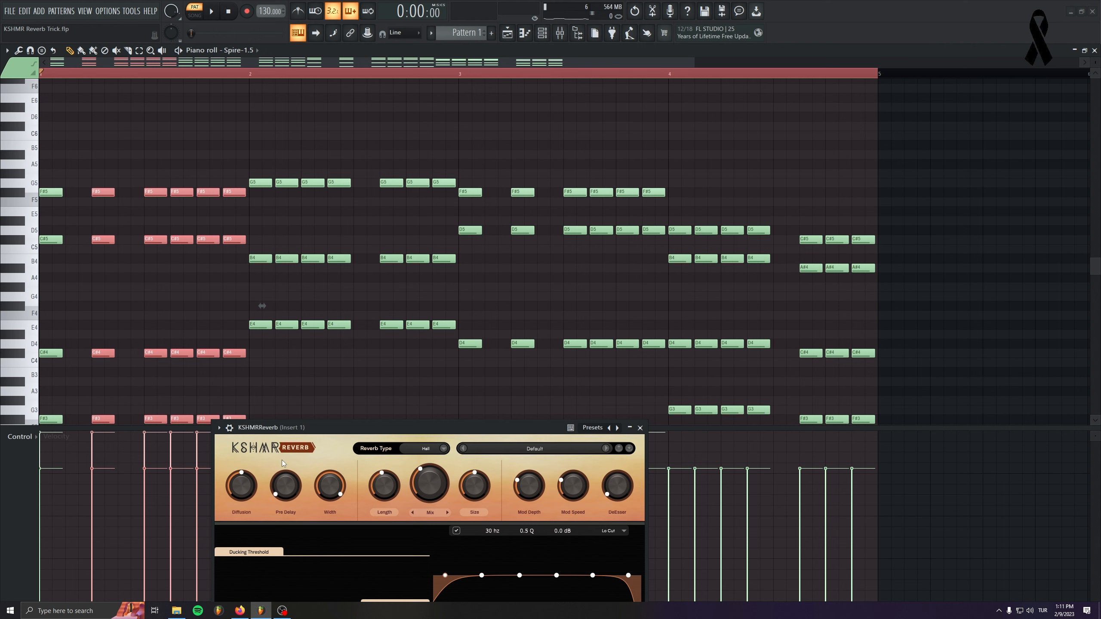
# Move the reverb window down and select the chords of bar 1 group by group to examine their repeated pattern.
pyautogui.moveTo(283, 421); pyautogui.dragTo(348, 452)
pyautogui.scroll(-4, 111, 246)
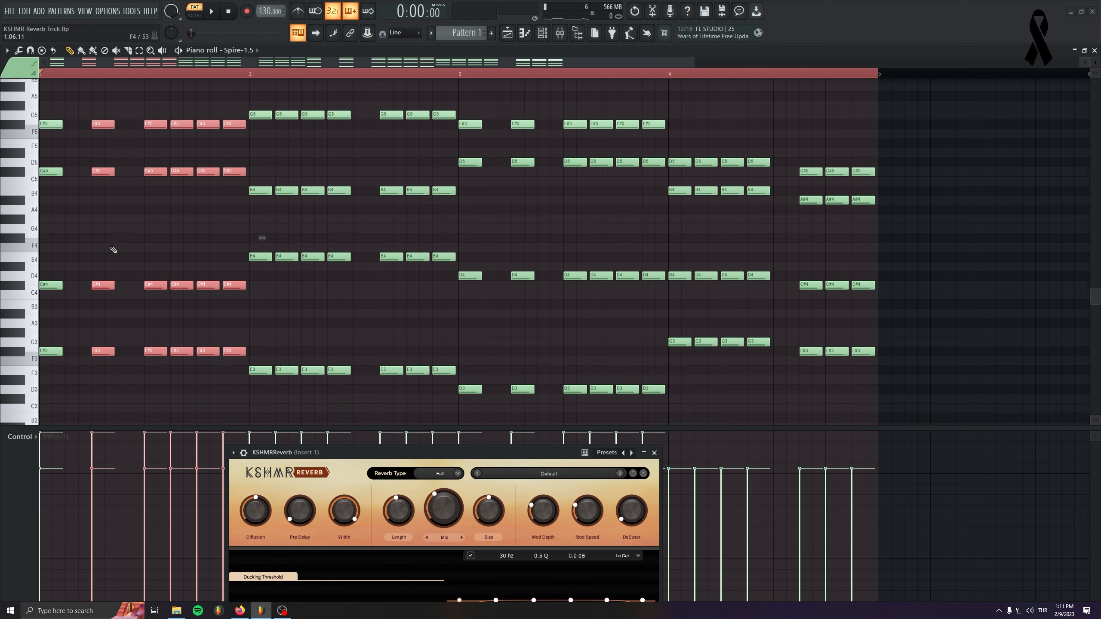
pyautogui.moveTo(61, 90); pyautogui.dragTo(61, 323)
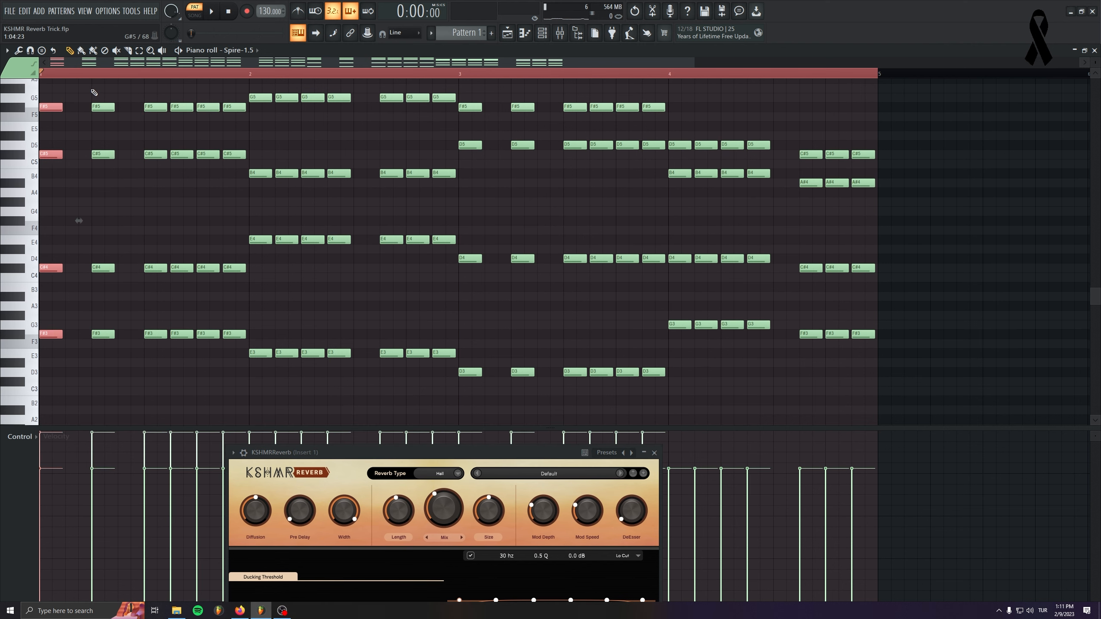
pyautogui.moveTo(94, 93); pyautogui.dragTo(131, 348)
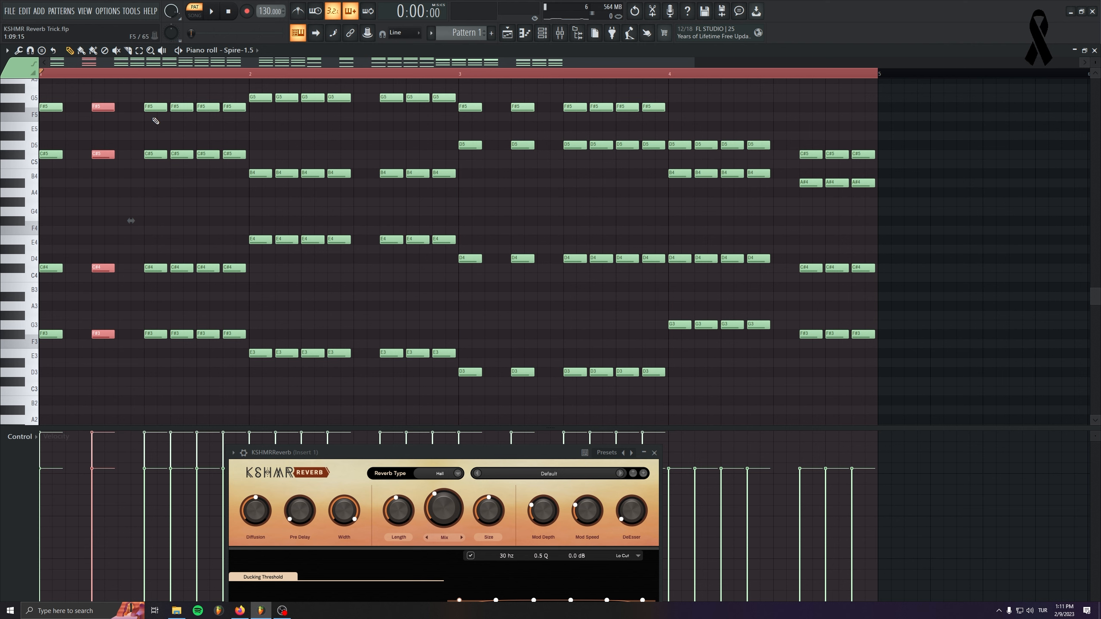
pyautogui.moveTo(153, 98); pyautogui.dragTo(246, 417)
pyautogui.scroll(1, 57, 151)
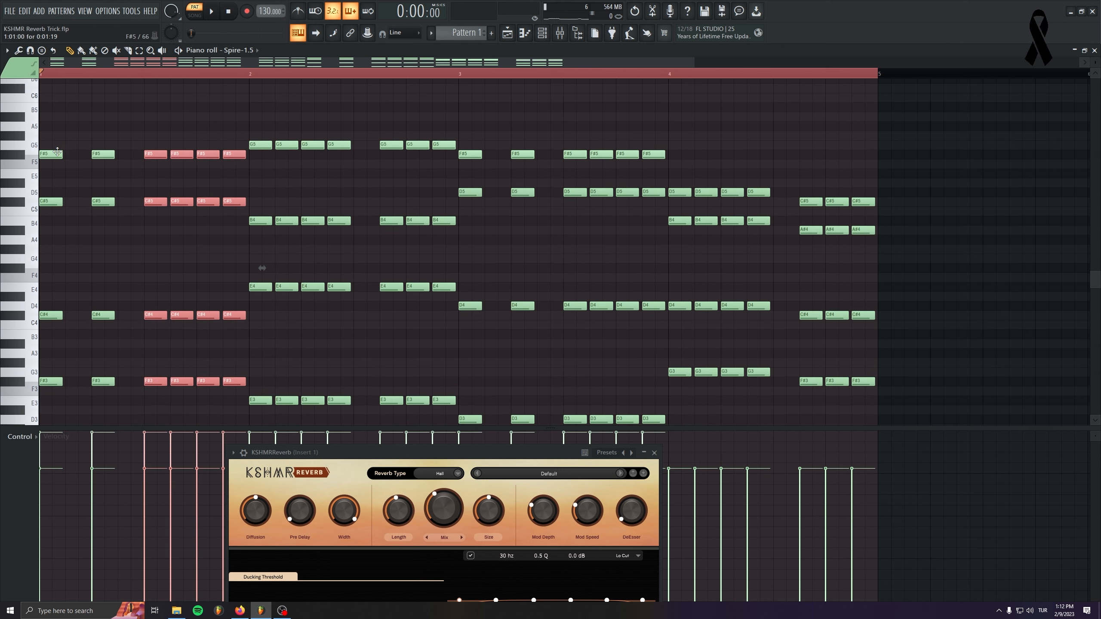
pyautogui.moveTo(234, 136); pyautogui.dragTo(37, 382)
pyautogui.scroll(-1, 169, 264)
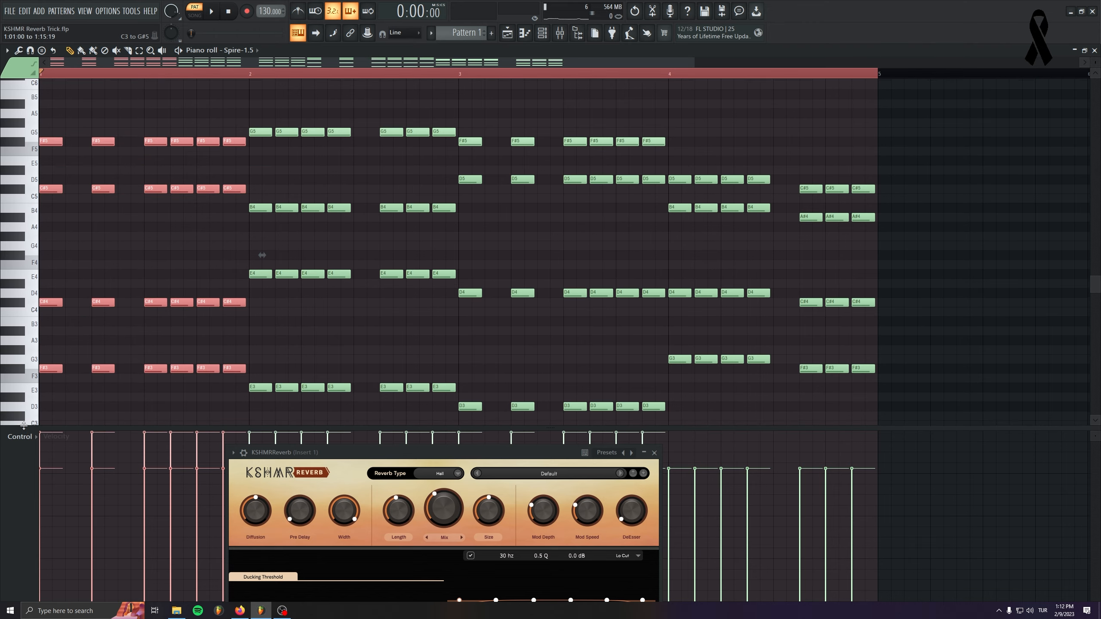
pyautogui.moveTo(236, 99); pyautogui.dragTo(37, 411)
# Close KSHMR Reverb and the piano roll, and replace the reverb on mixer Insert 1 with Fruity Reeverb 2.
pyautogui.click(655, 454)
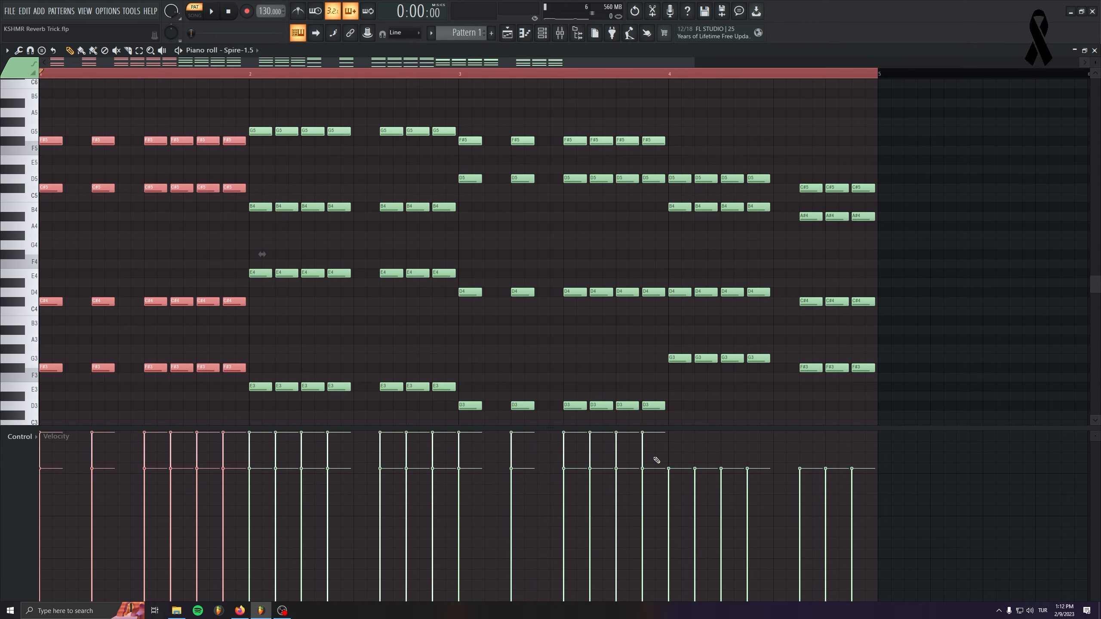
pyautogui.scroll(-2, 513, 349)
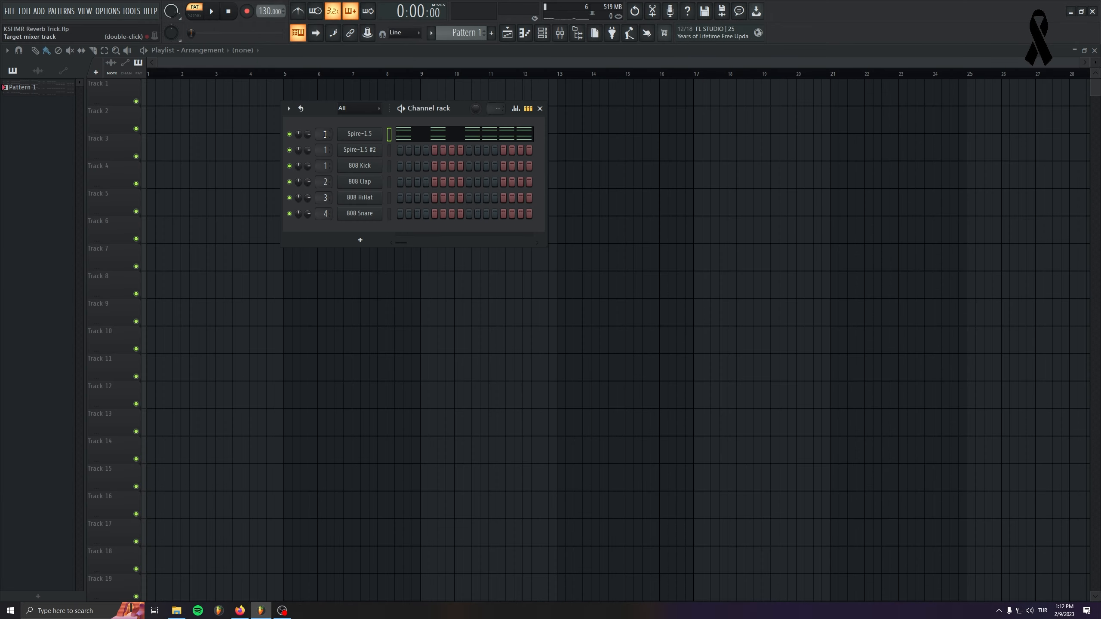
pyautogui.click(49, 402)
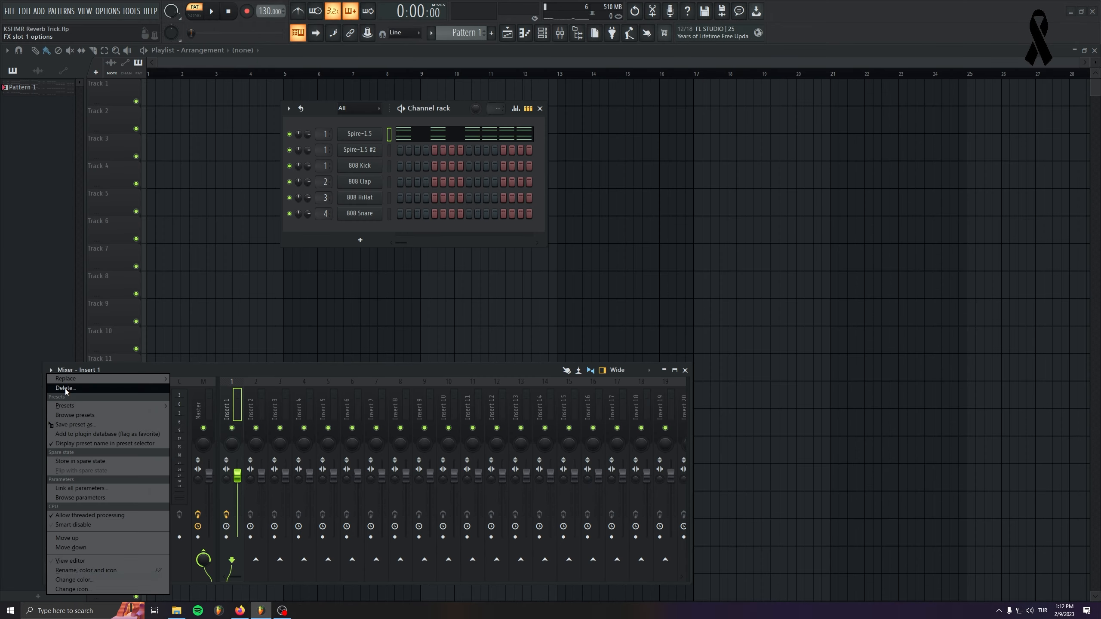
pyautogui.click(111, 407)
pyautogui.click(412, 144)
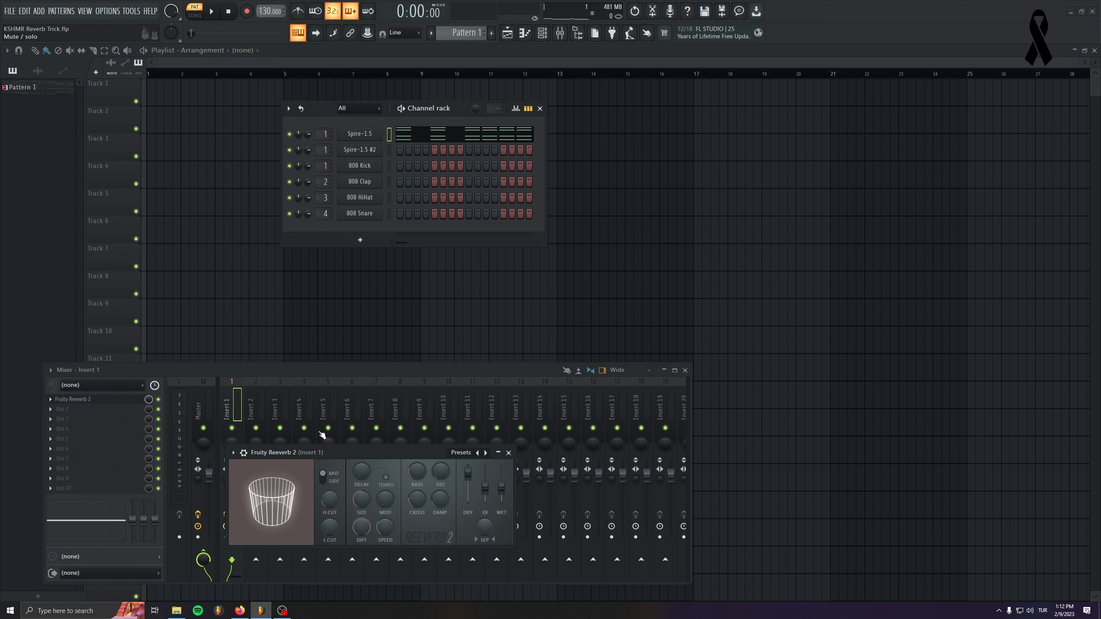
# Audition the pattern through Fruity Reeverb 2 while raising its wet level, save the project and stop playback.
pyautogui.moveTo(327, 452); pyautogui.dragTo(183, 265)
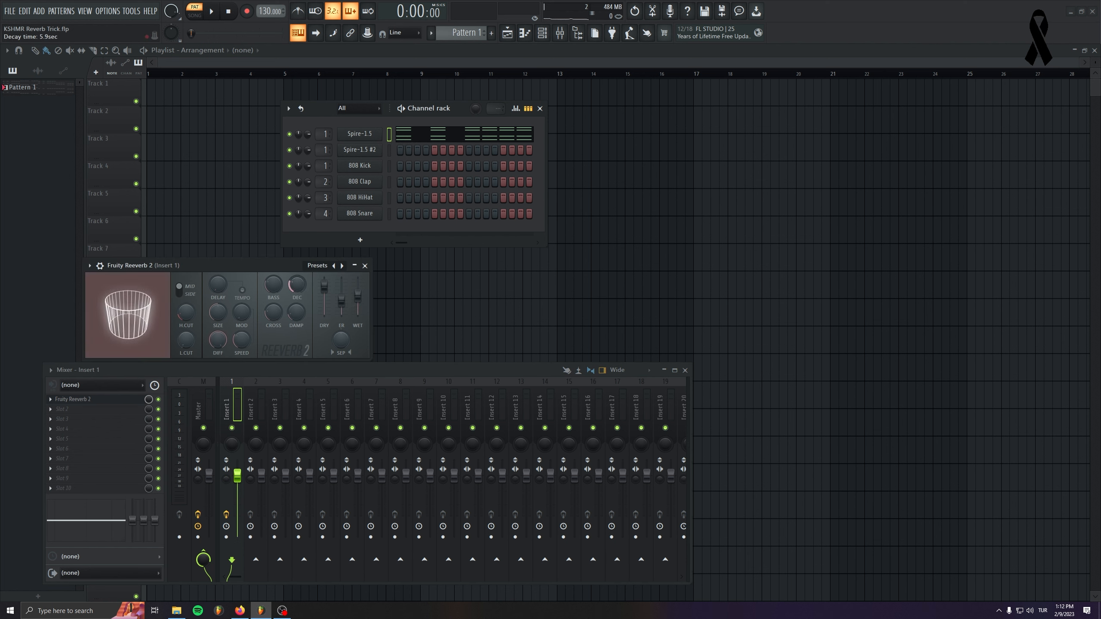
pyautogui.moveTo(264, 266); pyautogui.dragTo(273, 243)
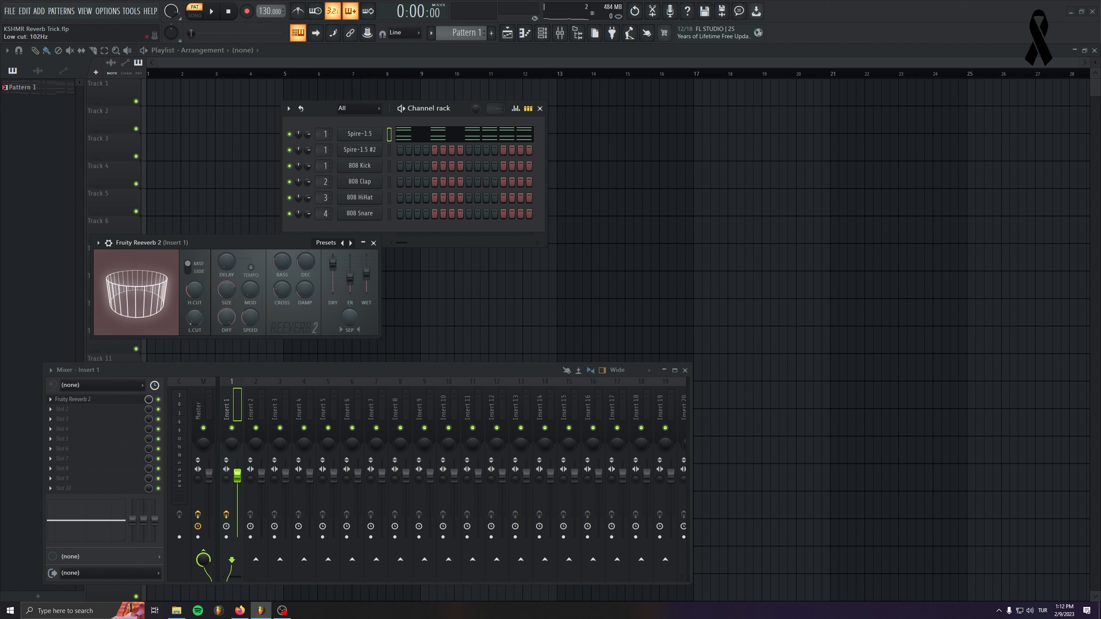
pyautogui.press('space')
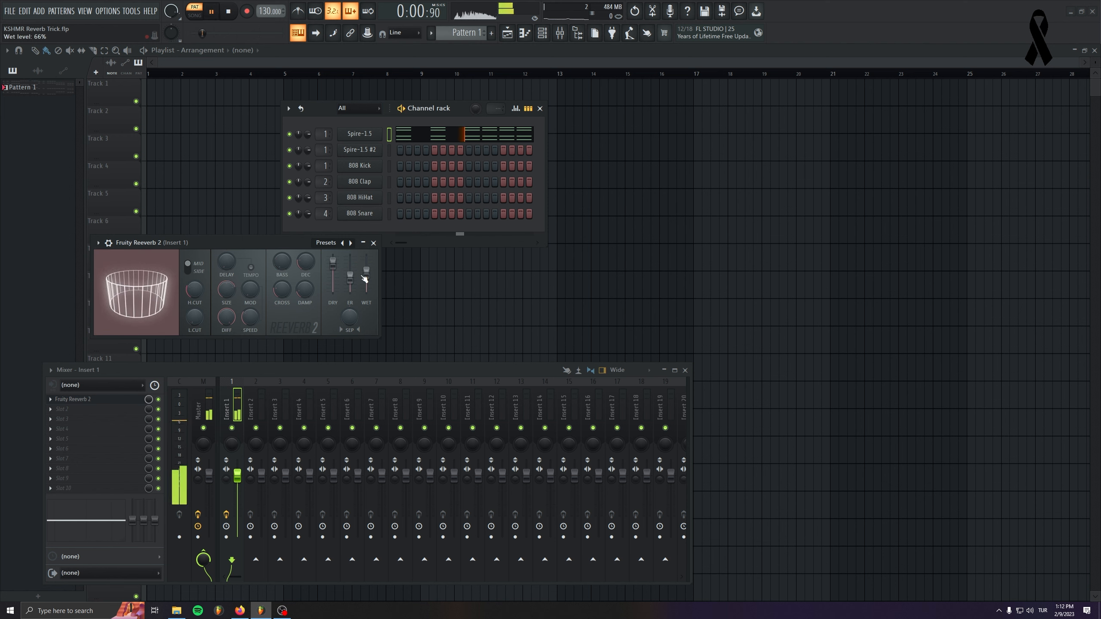
pyautogui.moveTo(366, 272); pyautogui.dragTo(366, 265)
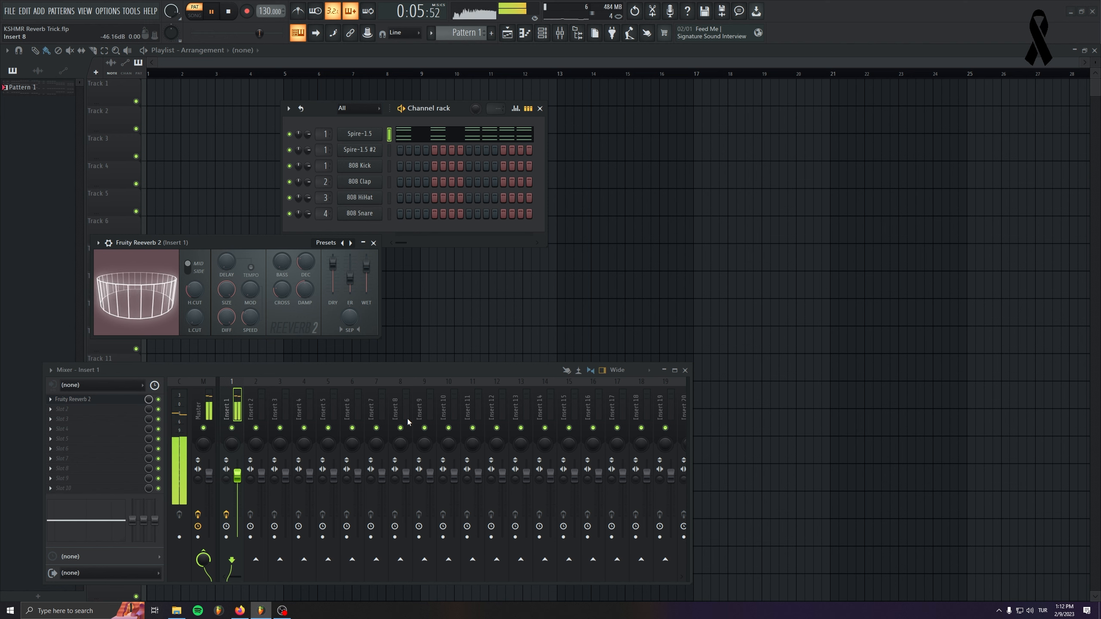
pyautogui.hotkey('ctrl', 's')
pyautogui.press('space')
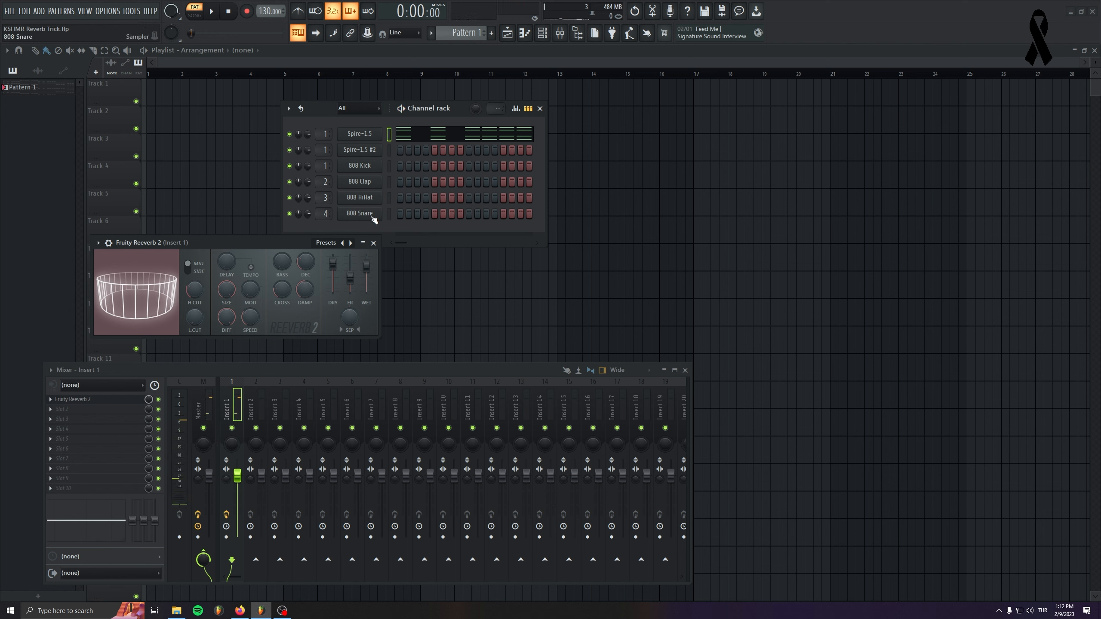
# Place Pattern 1 at the start of Track 1 in the playlist and move the Fruity Reeverb 2 window clear of it.
pyautogui.moveTo(437, 38); pyautogui.dragTo(256, 94)
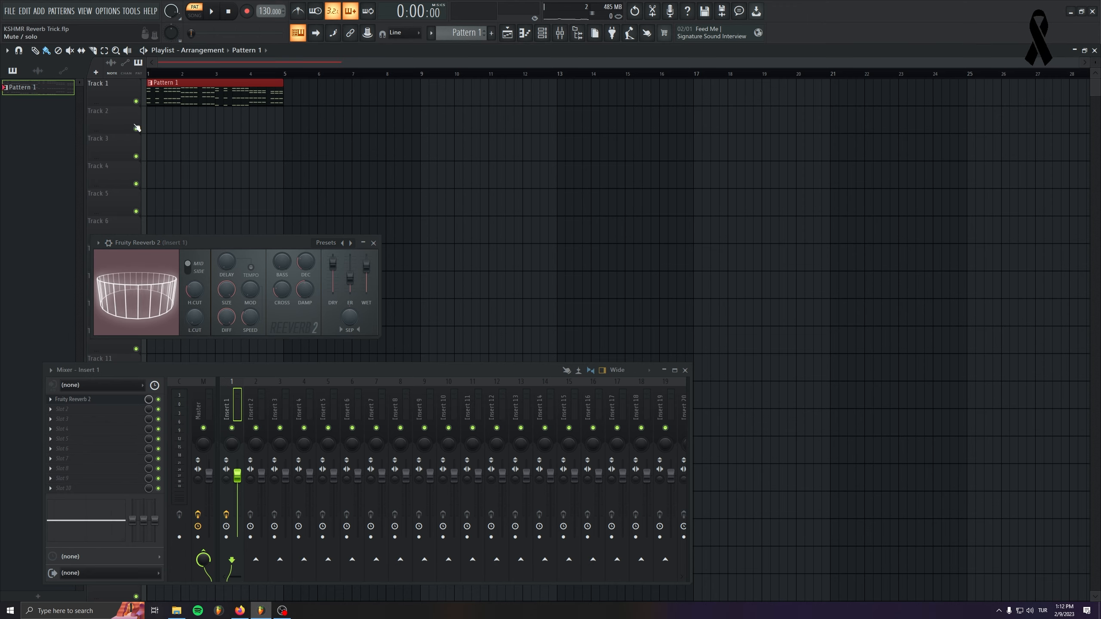
pyautogui.scroll(5, 100, 153)
pyautogui.scroll(2, 135, 155)
pyautogui.moveTo(209, 242); pyautogui.dragTo(385, 275)
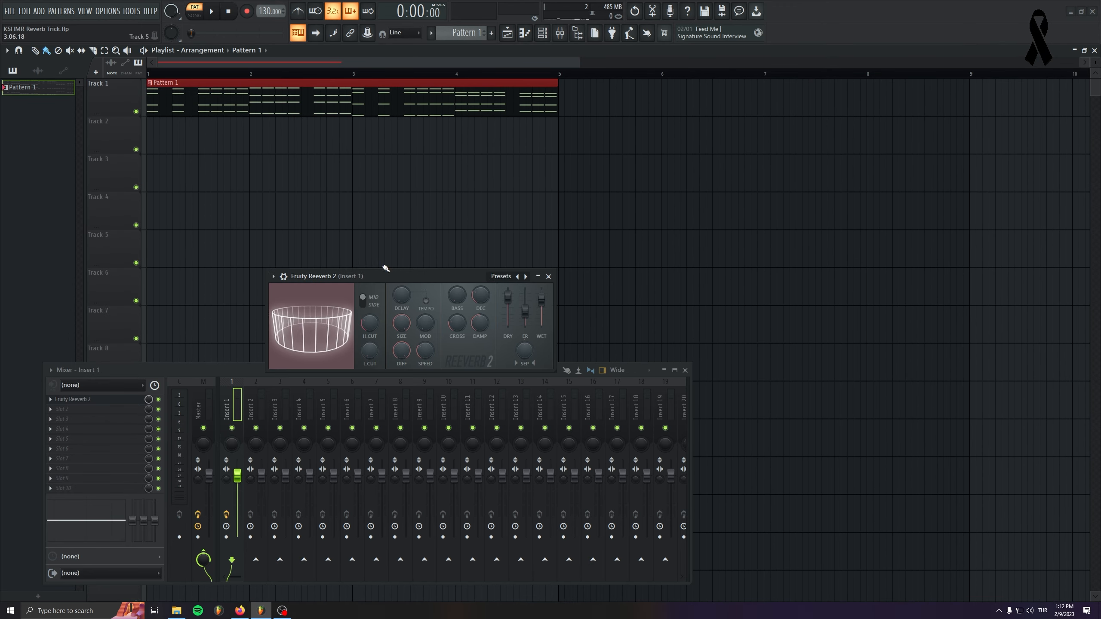
# Create an automation clip for the mute switch of Fruity Reeverb 2 on Insert 1.
pyautogui.click(159, 400)
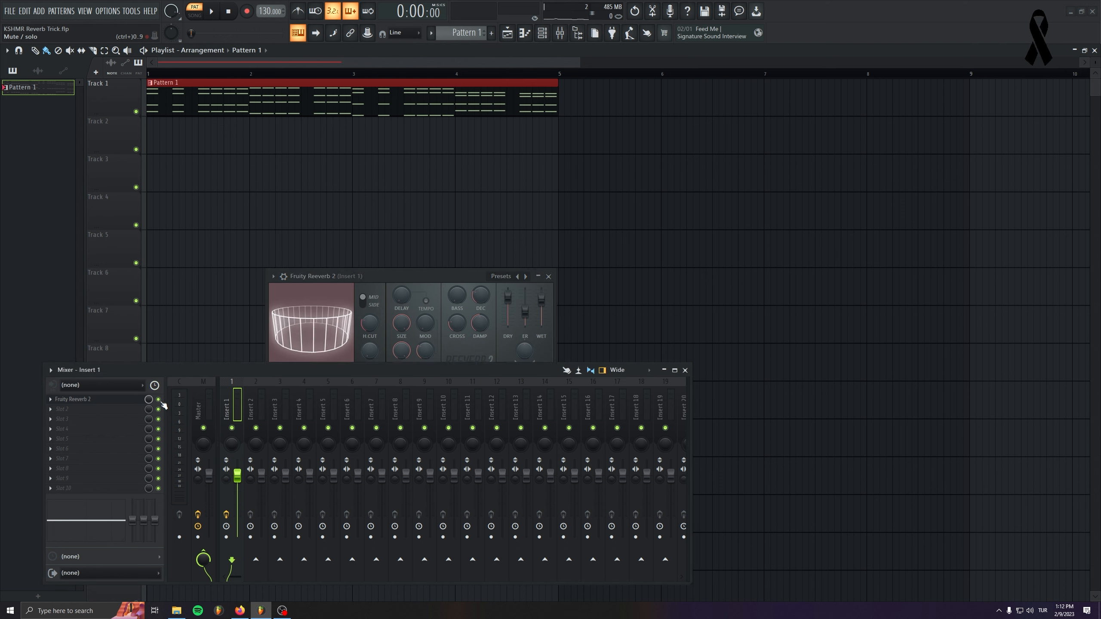
pyautogui.rightClick(160, 401)
pyautogui.click(205, 486)
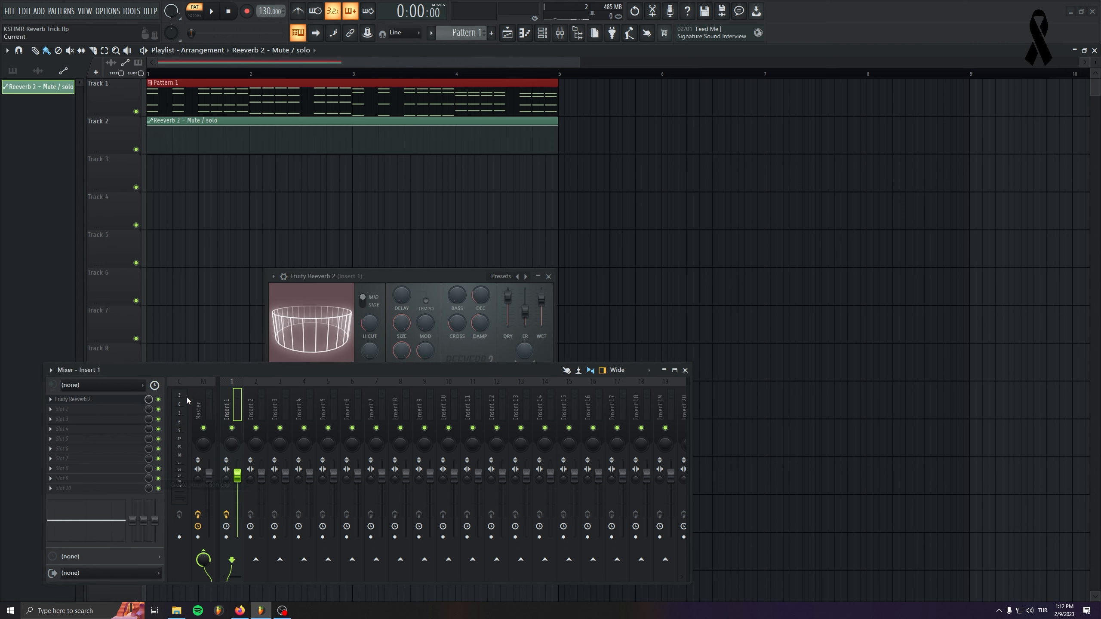
# Add points to the mute automation that drop it to 0% at the end of bar 1 and restore it at bar 2.
pyautogui.scroll(4, 113, 177)
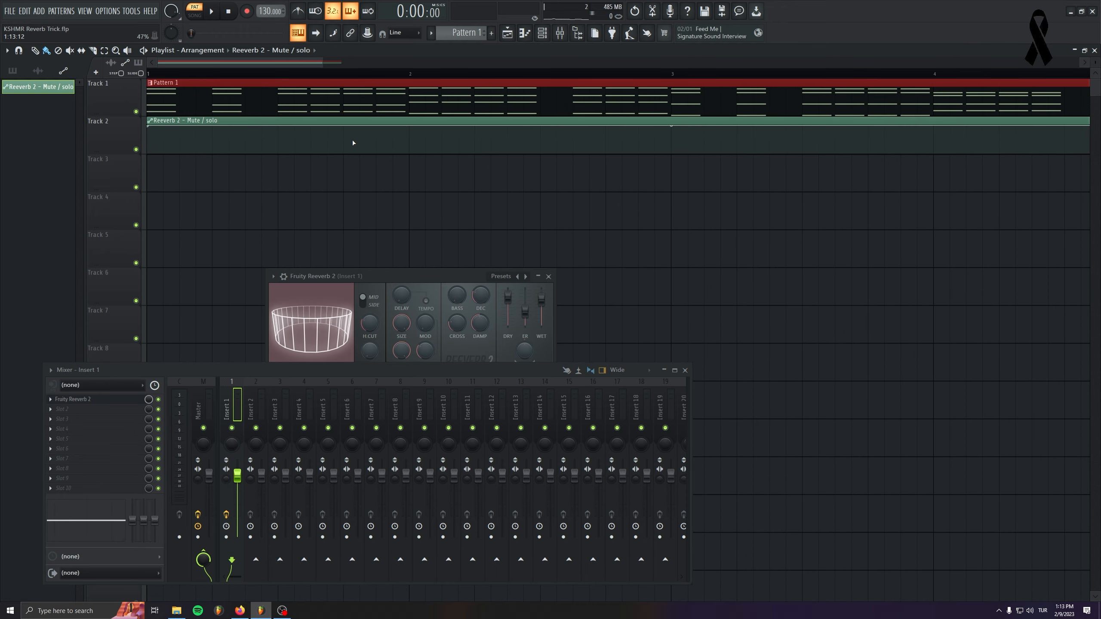
pyautogui.click(410, 122)
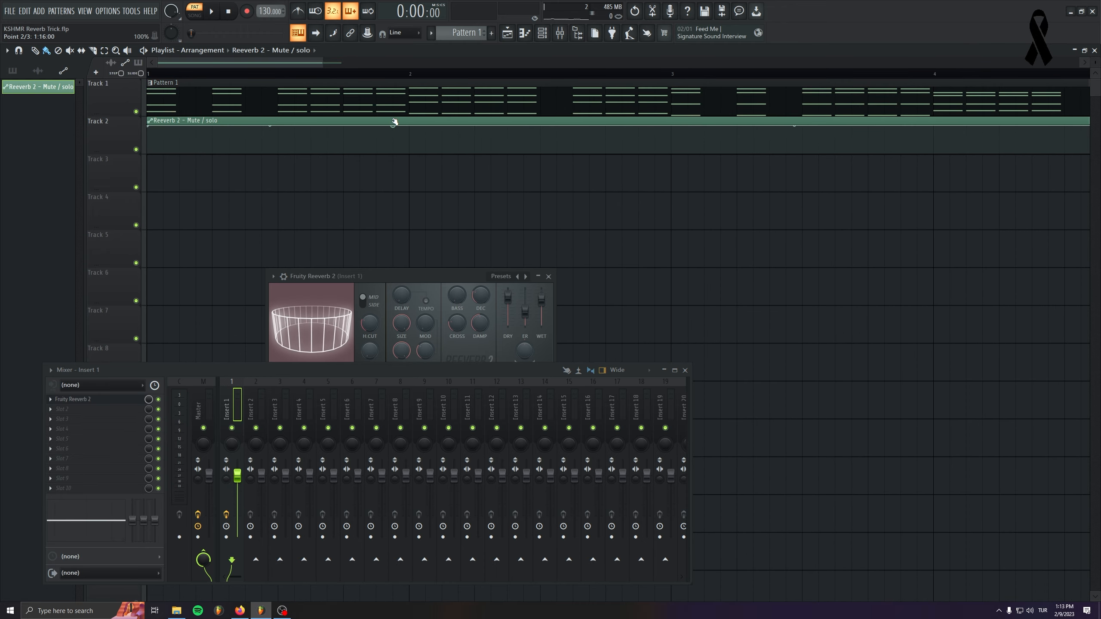
pyautogui.scroll(3, 403, 150)
pyautogui.rightClick(386, 153)
pyautogui.rightClick(386, 126)
pyautogui.scroll(-3, 331, 189)
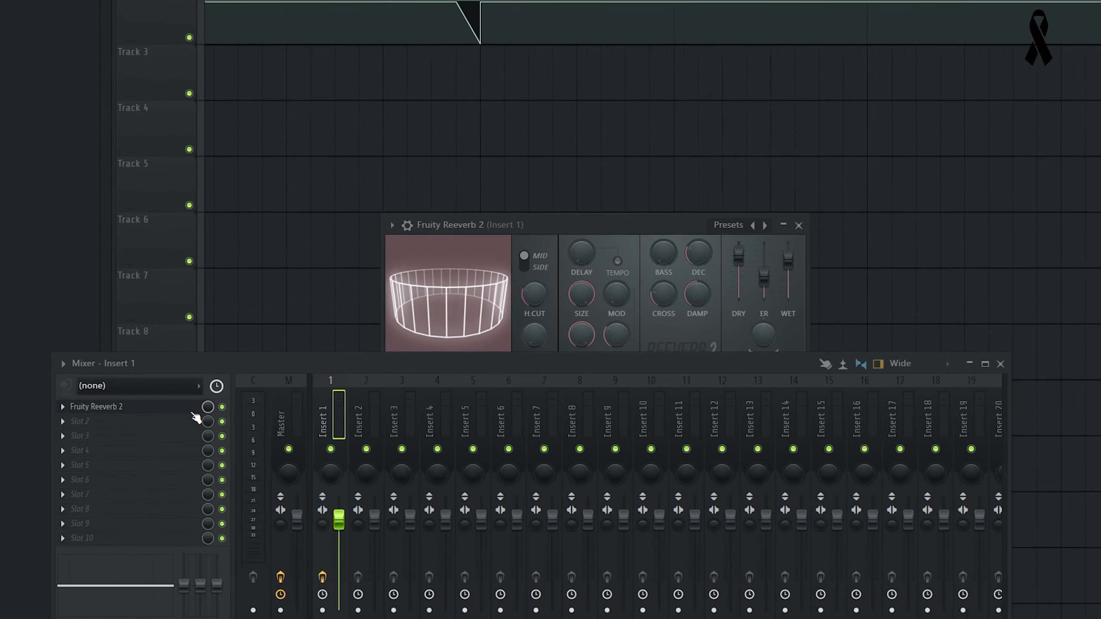
# Toggle the Fruity Reeverb 2 slot off and back on to demonstrate the switch being automated.
pyautogui.click(138, 403)
pyautogui.click(138, 403)
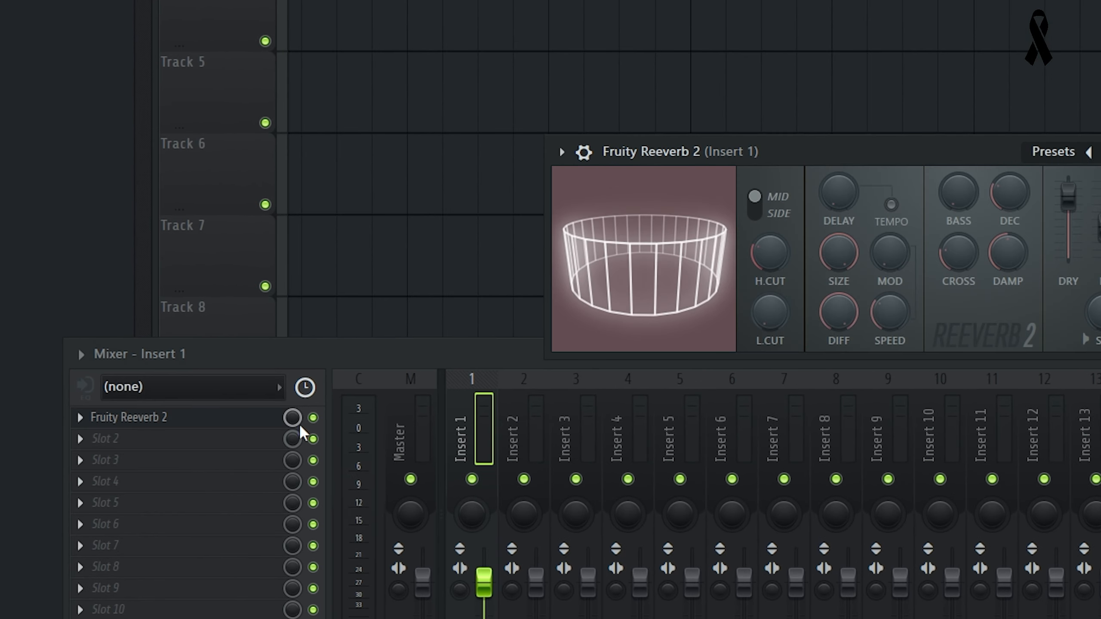
pyautogui.click(316, 422)
pyautogui.click(316, 421)
pyautogui.click(316, 422)
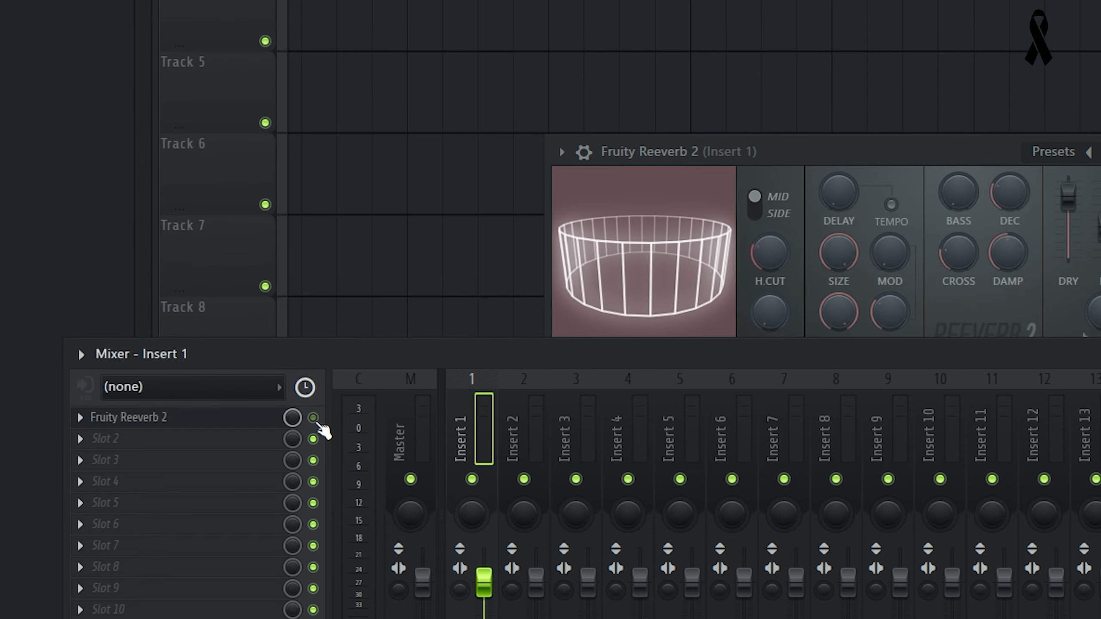
pyautogui.click(316, 421)
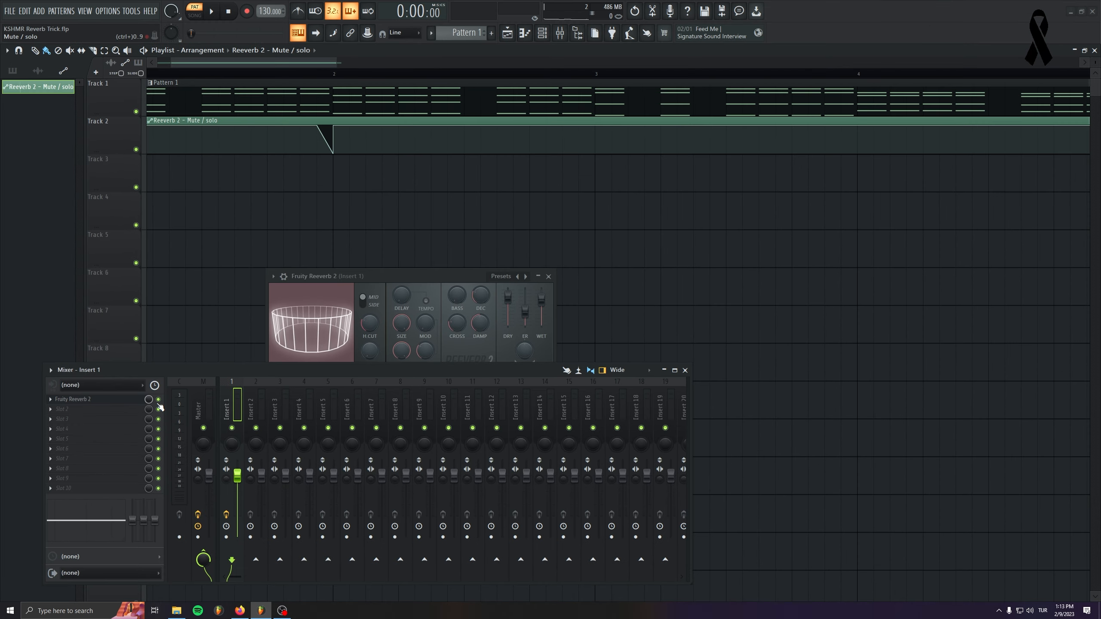
# Add a matching automation dip to 0% at the end of bar 2, restoring the reverb at bar 3.
pyautogui.scroll(6, 245, 136)
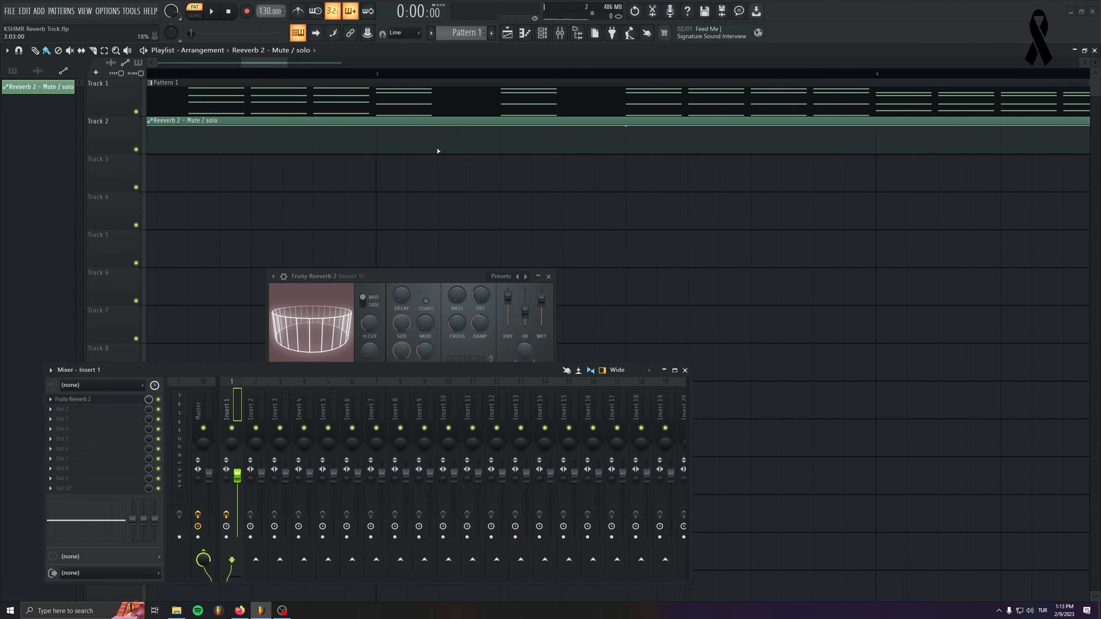
pyautogui.rightClick(324, 154)
pyautogui.rightClick(324, 126)
pyautogui.scroll(-8, 276, 165)
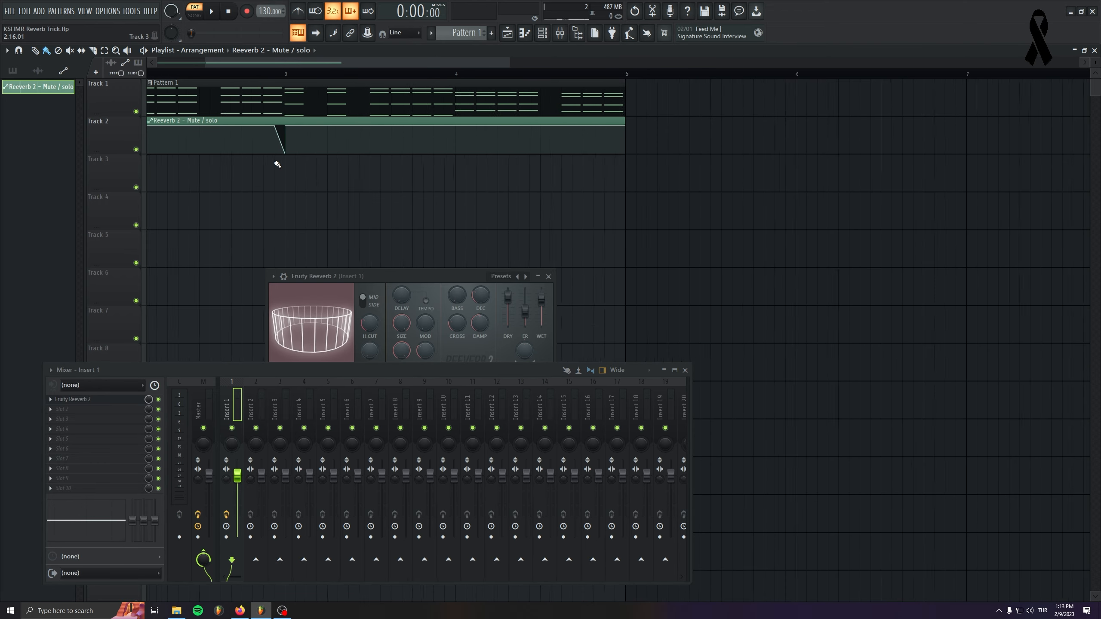
pyautogui.moveTo(251, 108); pyautogui.dragTo(441, 90)
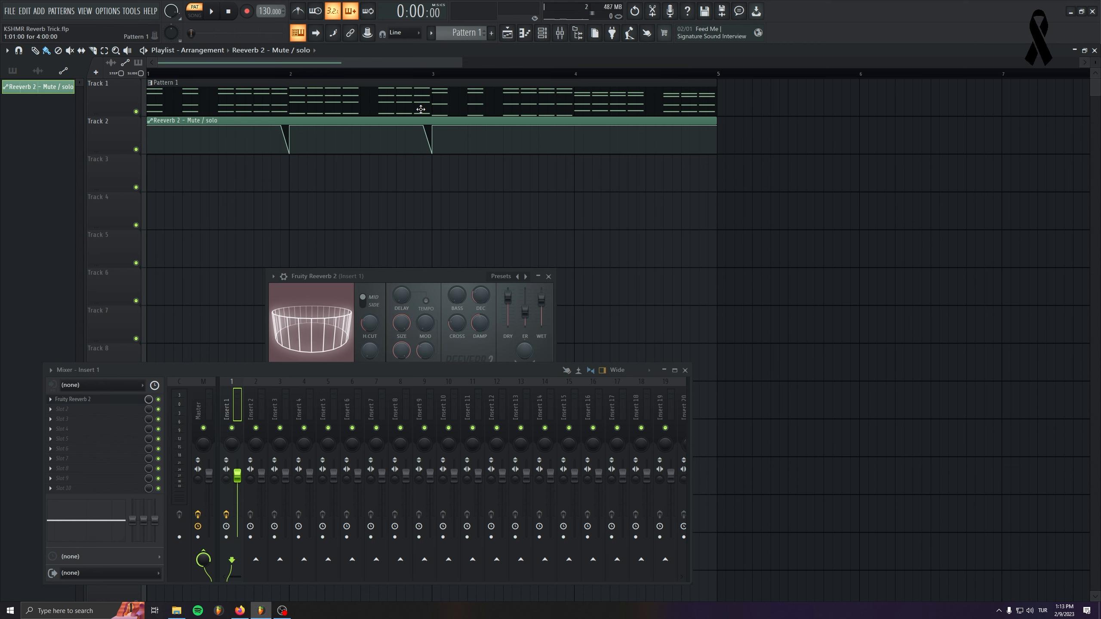
# Add matching dips to 0% in the mute automation at the ends of bars 3 and 4.
pyautogui.scroll(6, 426, 146)
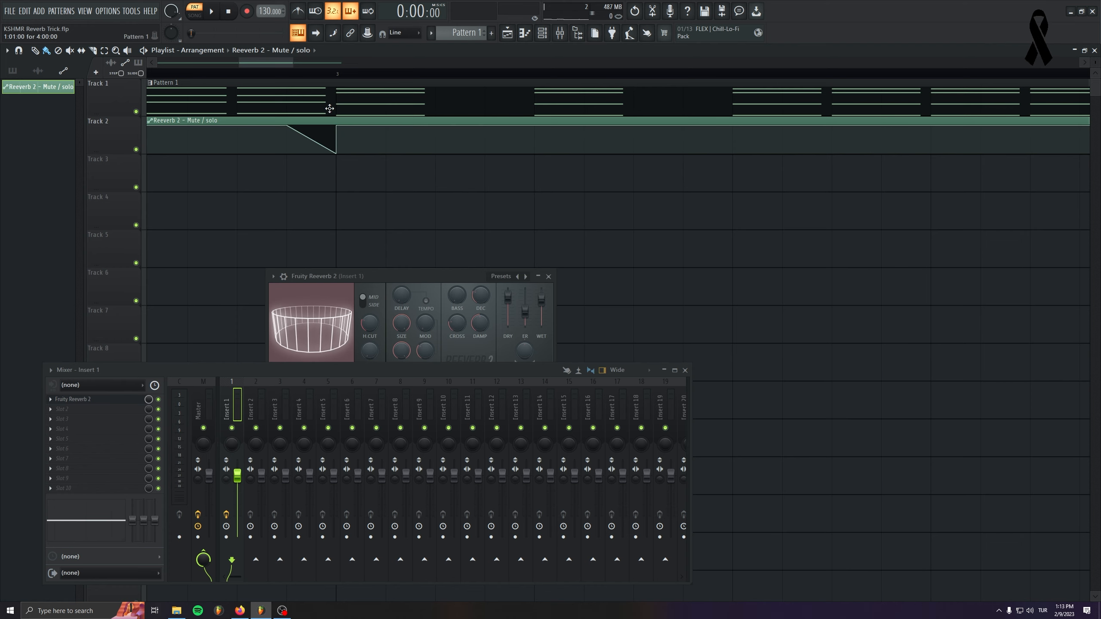
pyautogui.scroll(-6, 336, 165)
pyautogui.scroll(6, 412, 162)
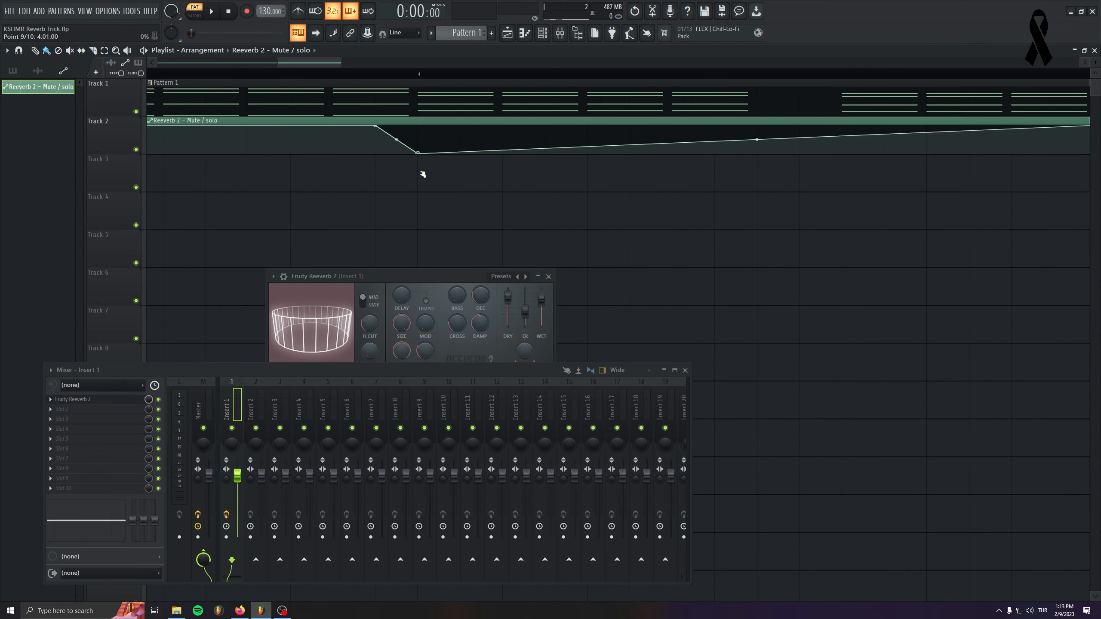
pyautogui.scroll(-8, 290, 206)
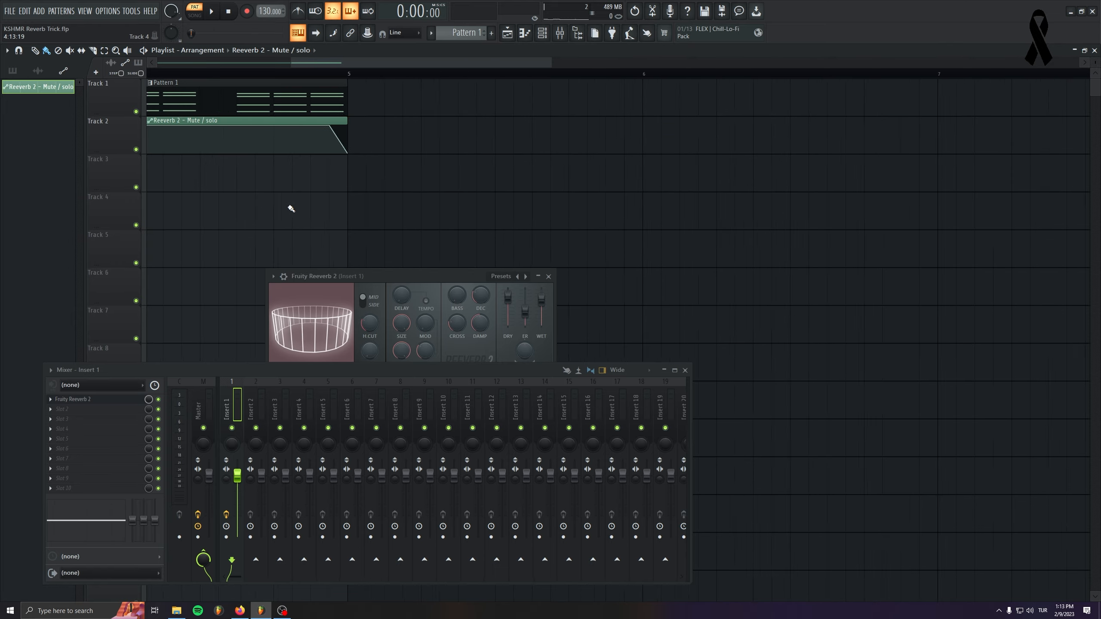
pyautogui.scroll(4, 168, 192)
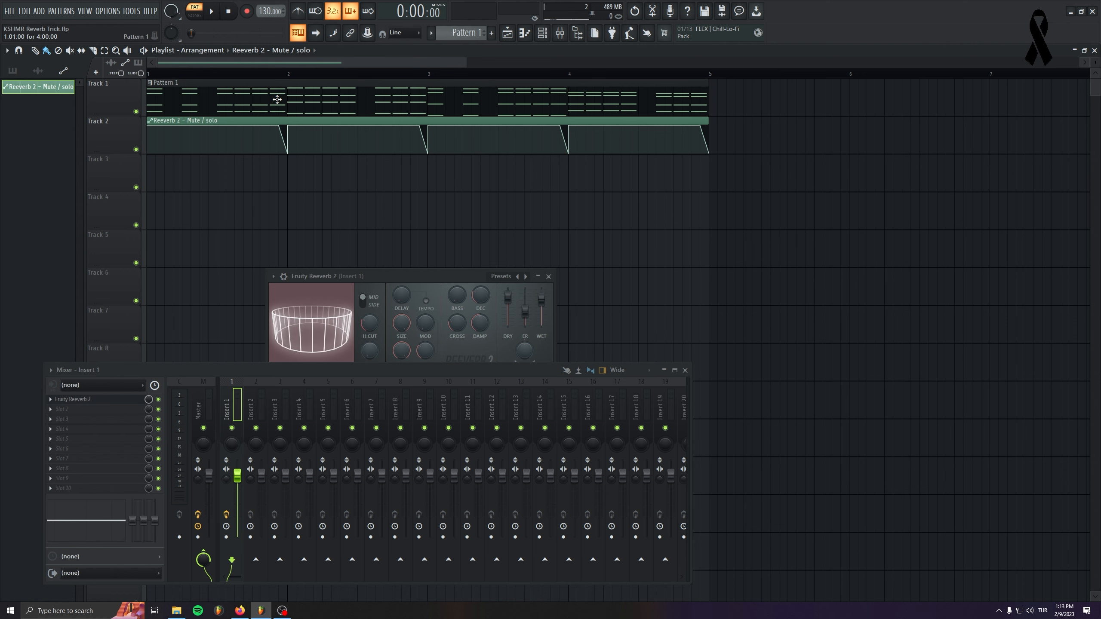
# Switch to song mode, move the Fruity Reeverb 2 window up and audition the chords with the mute automation.
pyautogui.scroll(2, 204, 130)
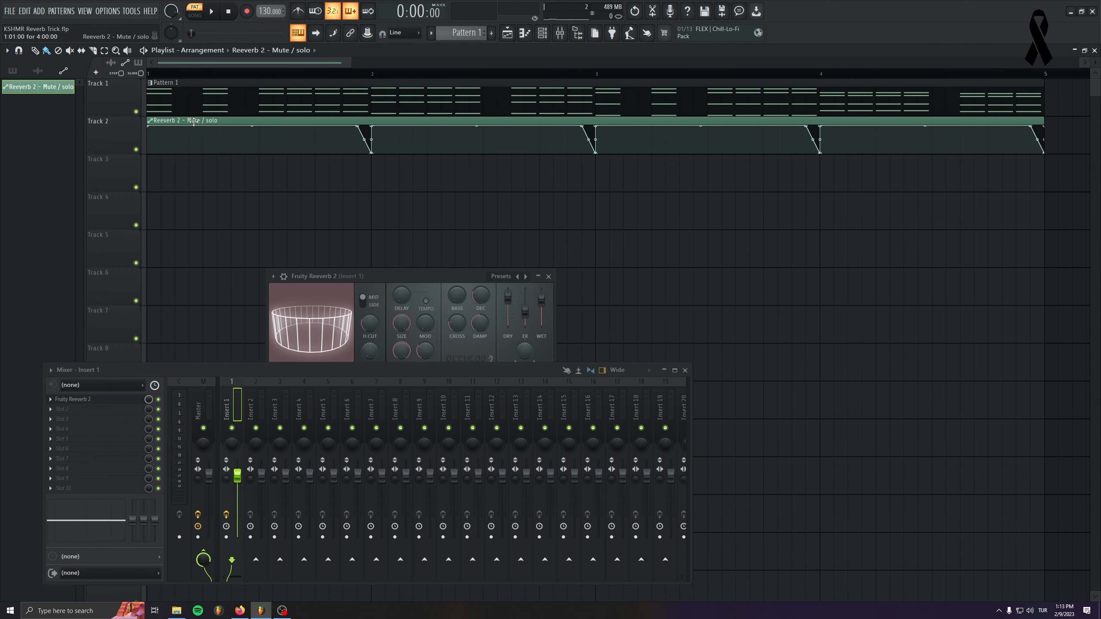
pyautogui.moveTo(153, 87); pyautogui.dragTo(583, 97)
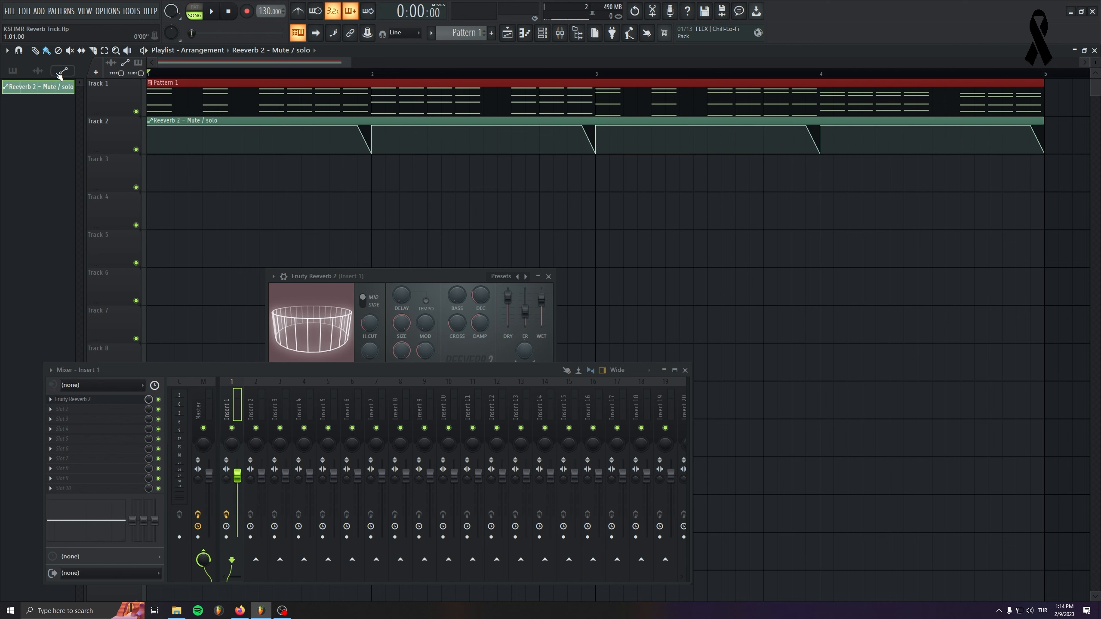
pyautogui.moveTo(451, 280); pyautogui.dragTo(449, 244)
pyautogui.press('space')
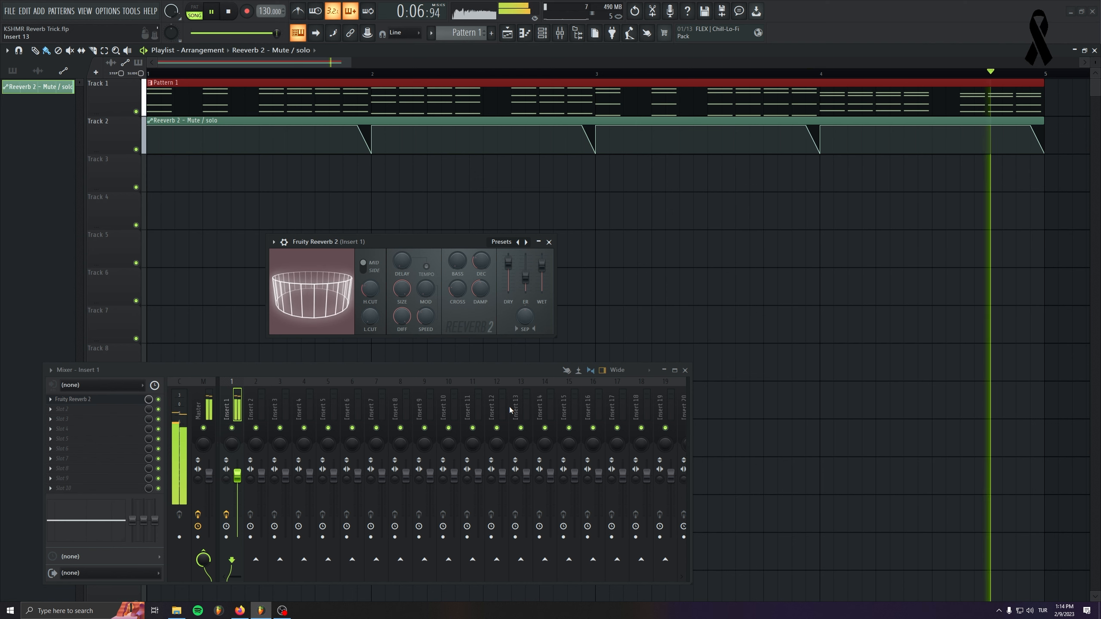
pyautogui.press('space')
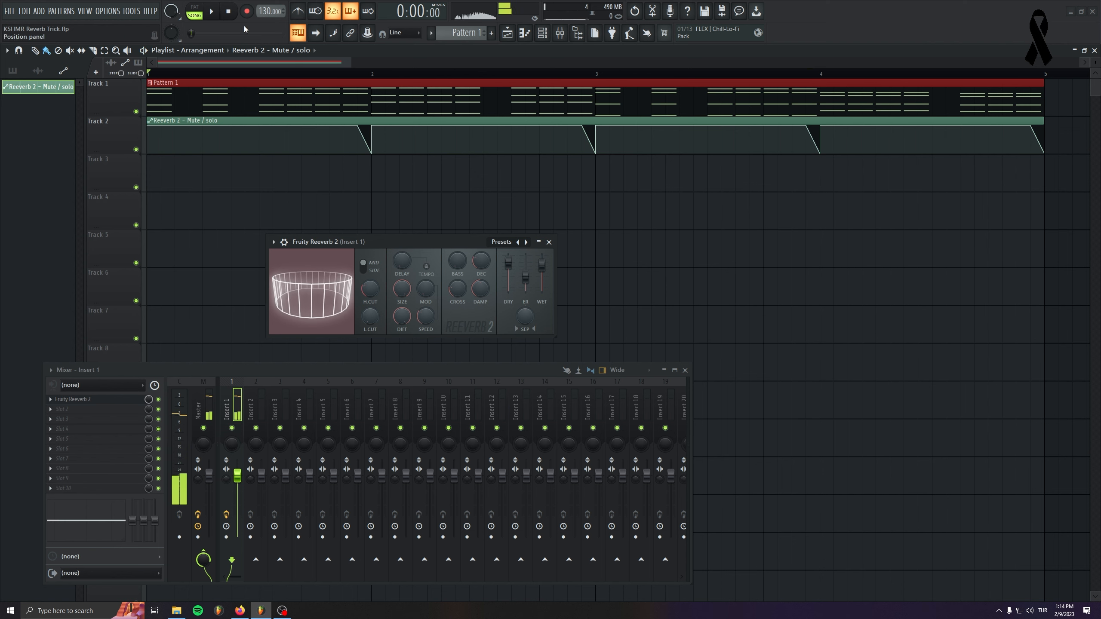
# Steepen the mute automation's dip at the end of bar 1 by moving its start point almost to bar 2, and audition the chords.
pyautogui.scroll(4, 365, 151)
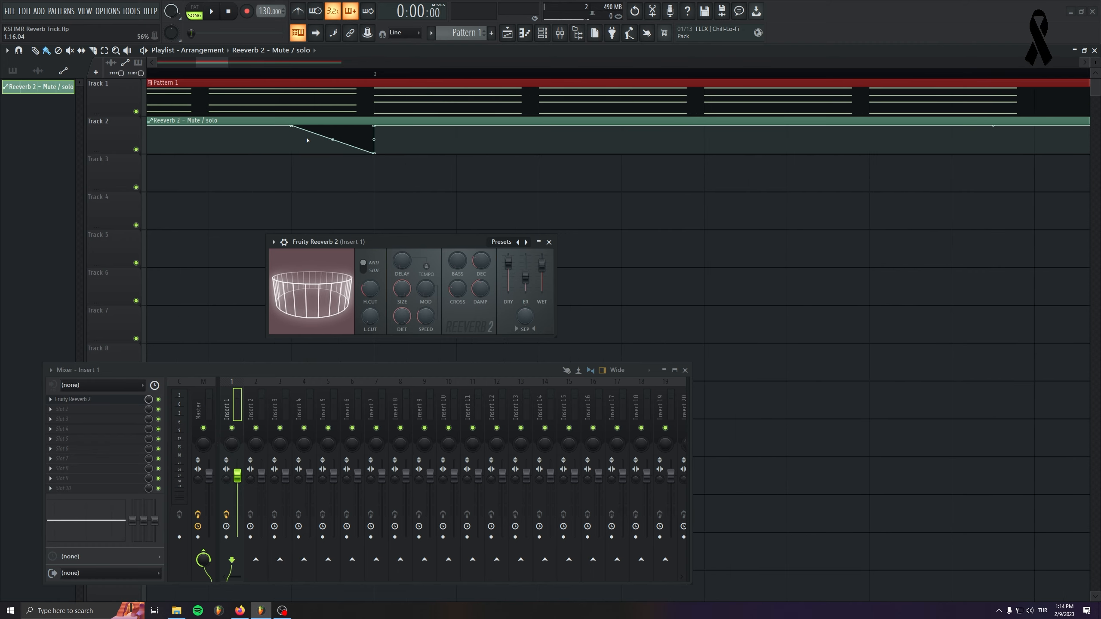
pyautogui.moveTo(293, 127); pyautogui.dragTo(335, 120)
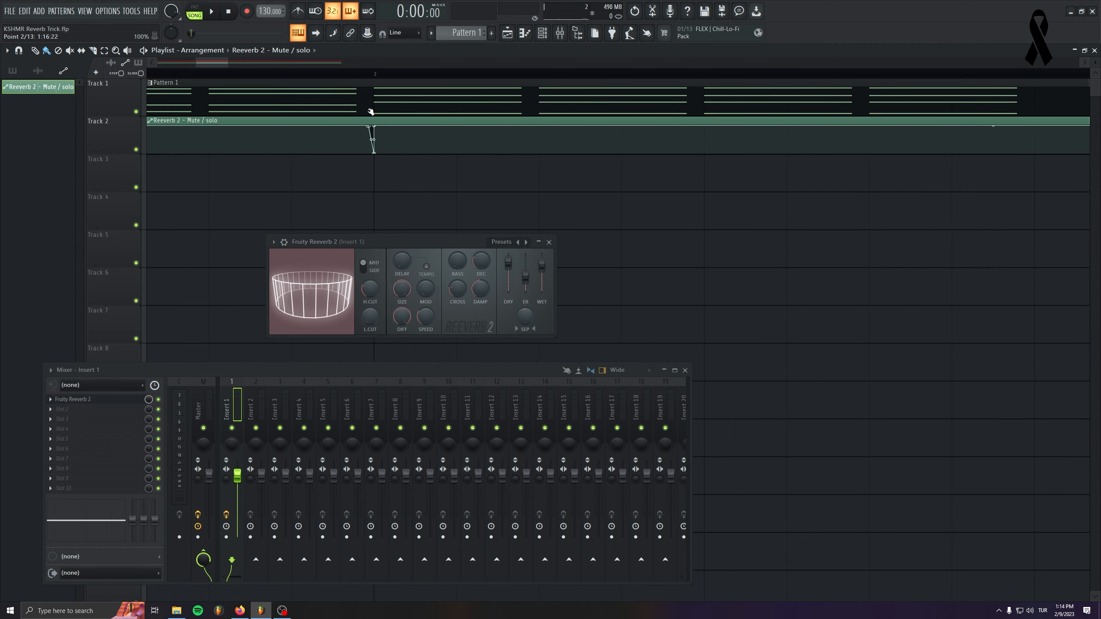
pyautogui.scroll(-5, 235, 190)
pyautogui.press('space')
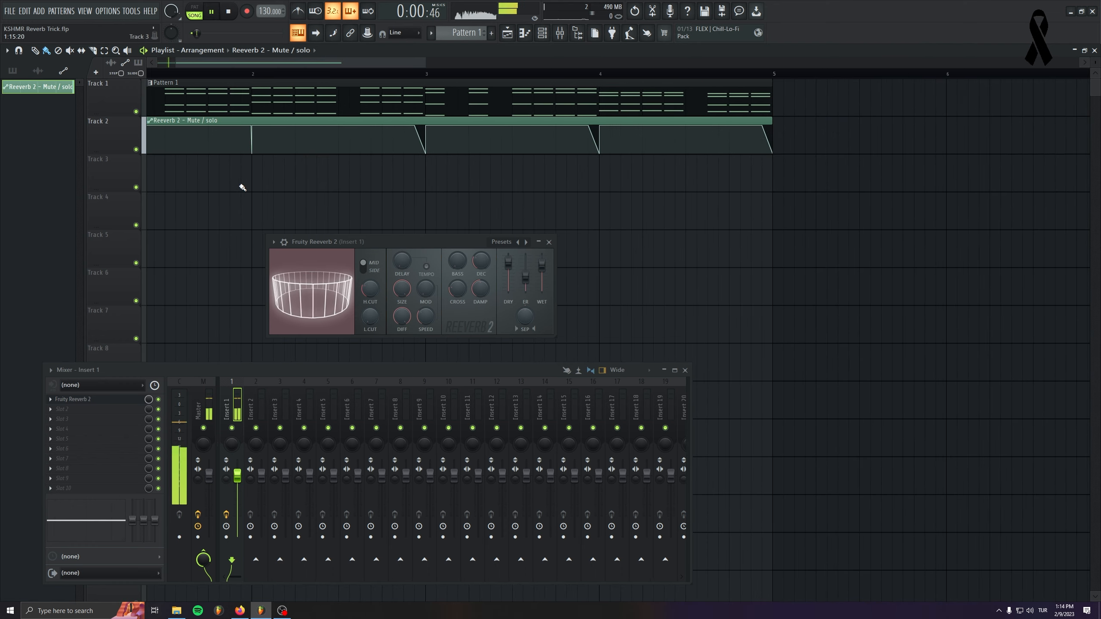
pyautogui.moveTo(601, 126); pyautogui.dragTo(599, 127)
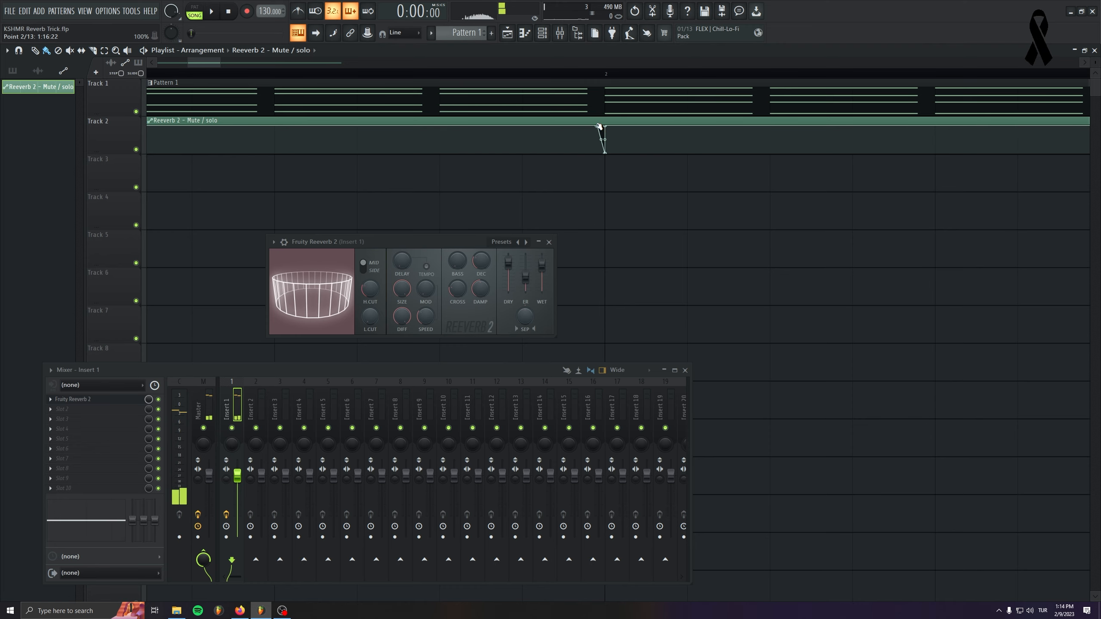
pyautogui.press('space')
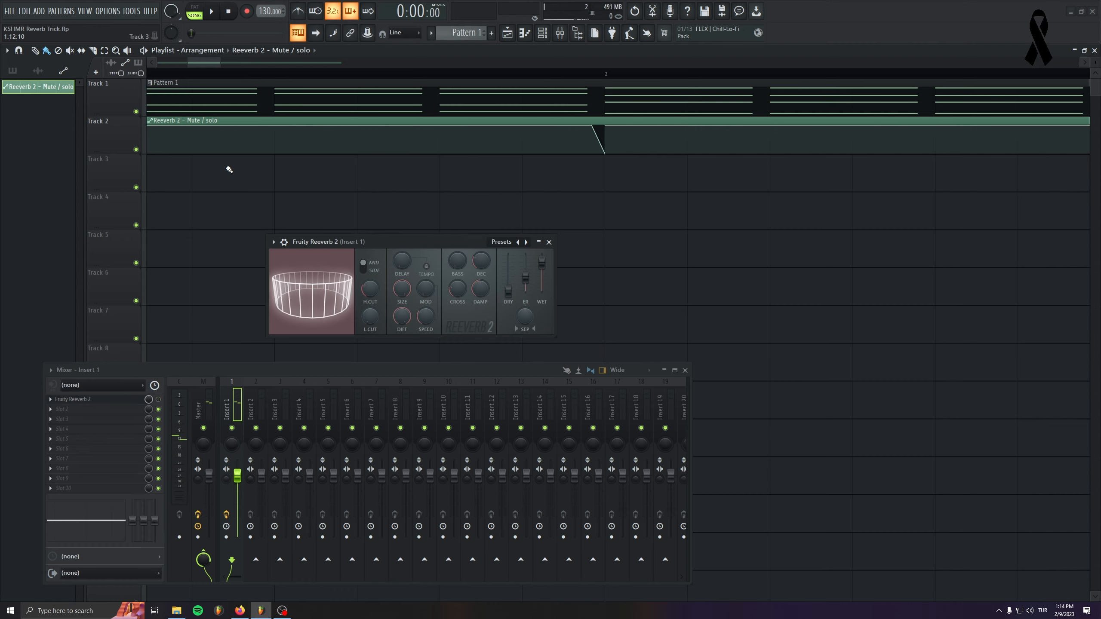
# Shorten the Reeverb 2 mute automation clip to bar 1 and place copies of it on bars 2, 3 and 4.
pyautogui.scroll(-3, 229, 169)
pyautogui.scroll(-4, 634, 132)
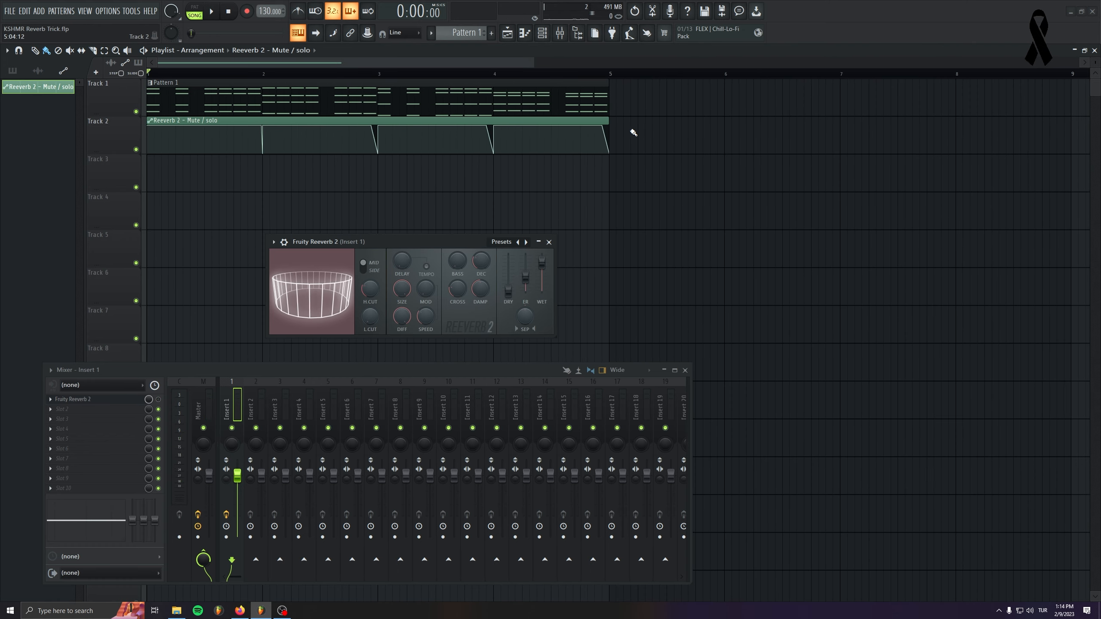
pyautogui.moveTo(606, 121); pyautogui.dragTo(289, 118)
pyautogui.click(415, 133)
pyautogui.moveTo(522, 127); pyautogui.dragTo(507, 122)
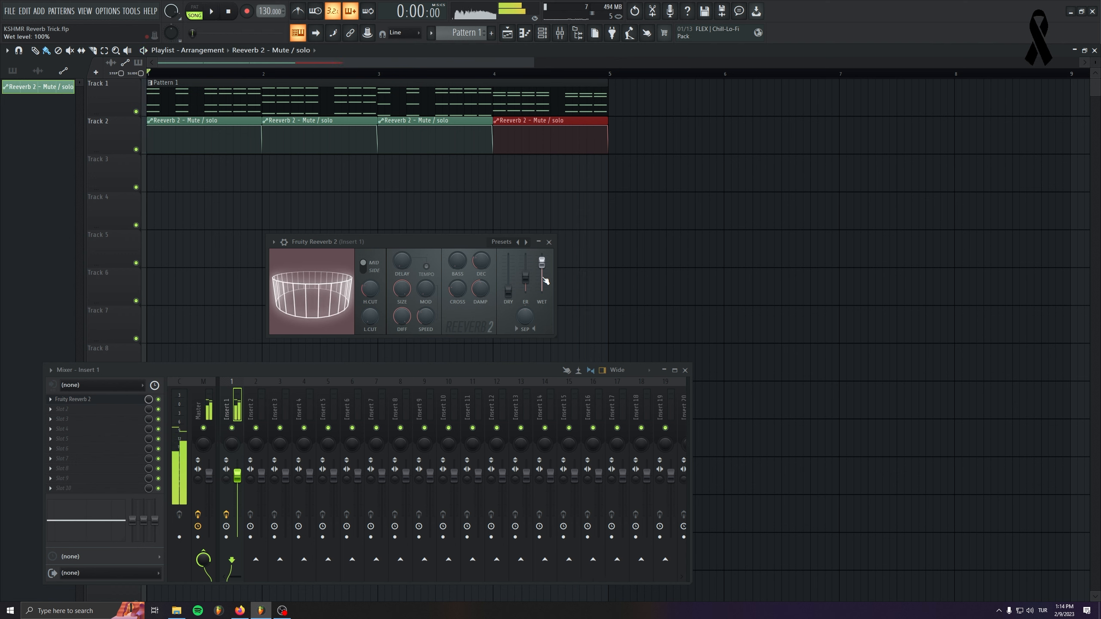
# Audition the arrangement with the four one-bar mute automation clips, stop playback and clear the clip selection.
pyautogui.press('space')
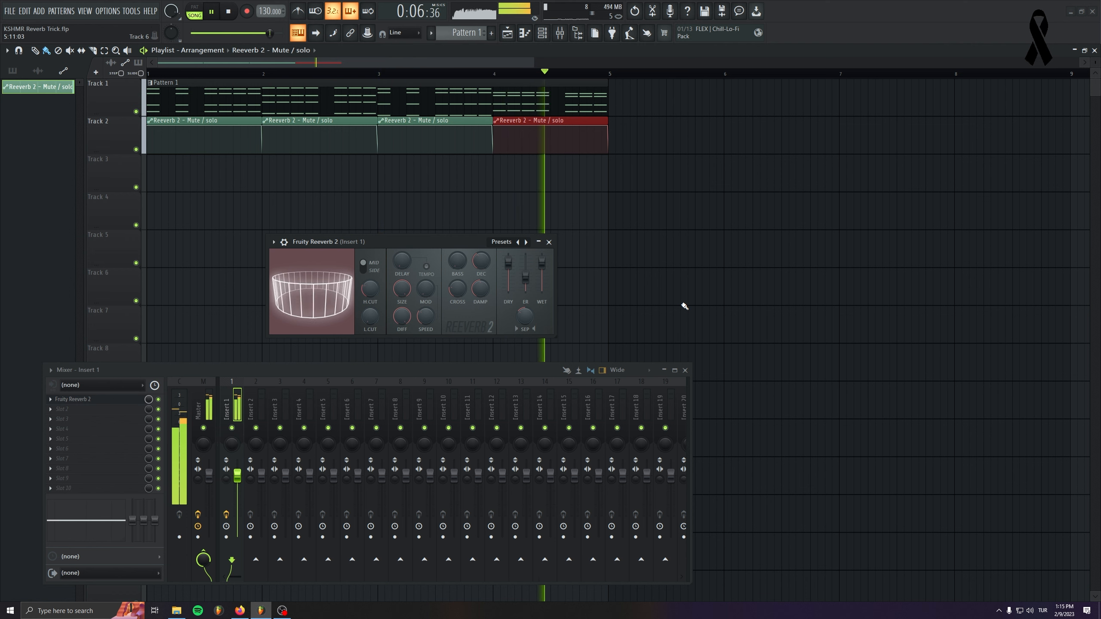
pyautogui.press('space')
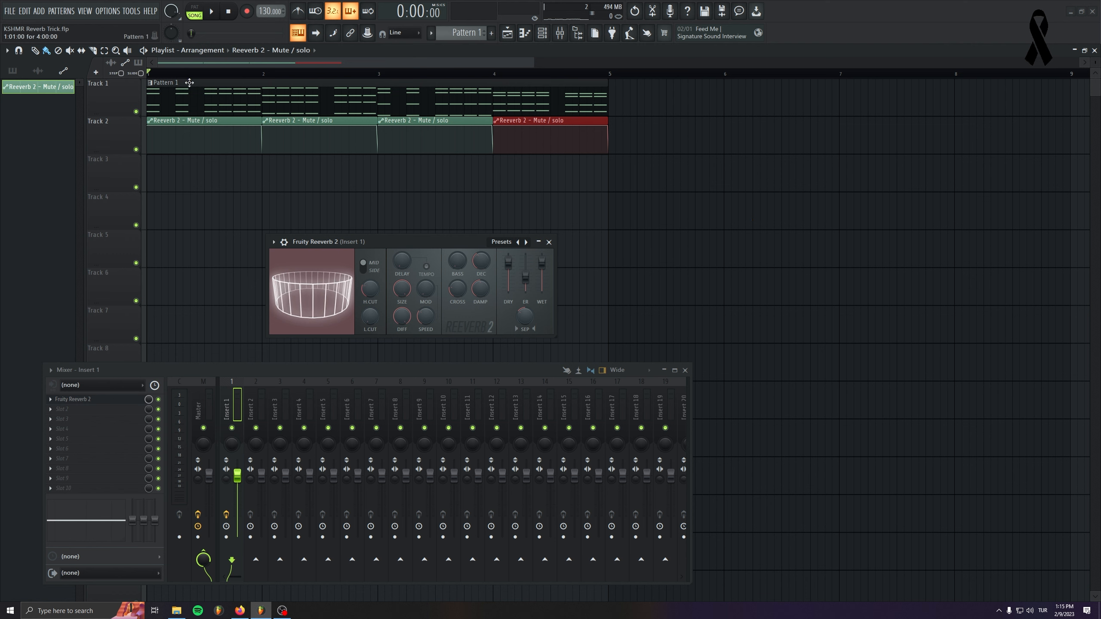
pyautogui.keyDown('ctrl'); pyautogui.click(282, 166); pyautogui.keyUp('ctrl')
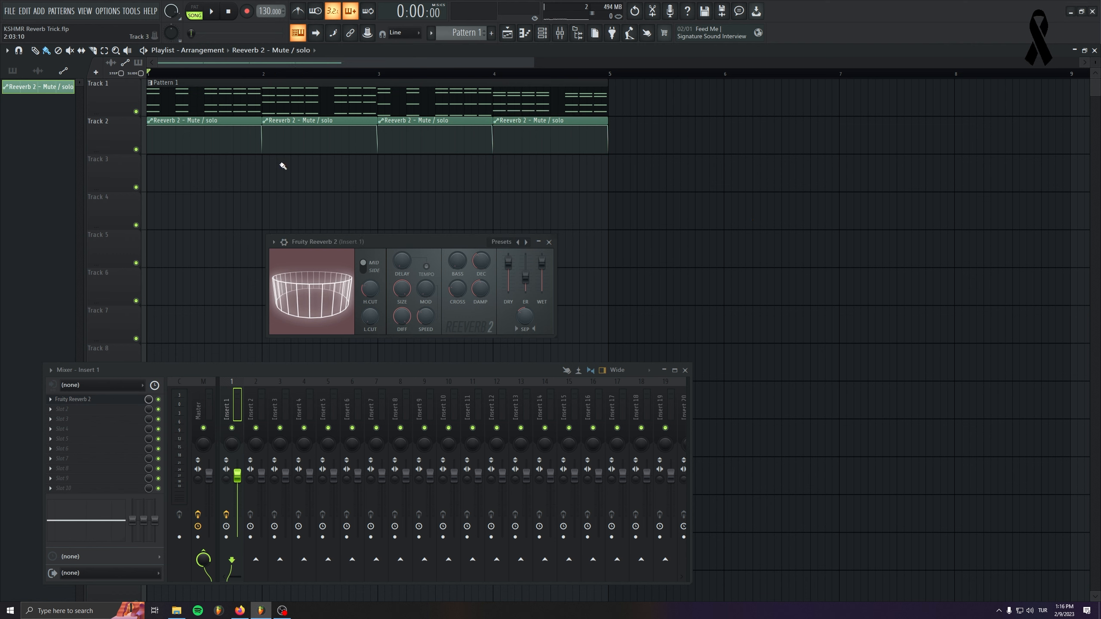